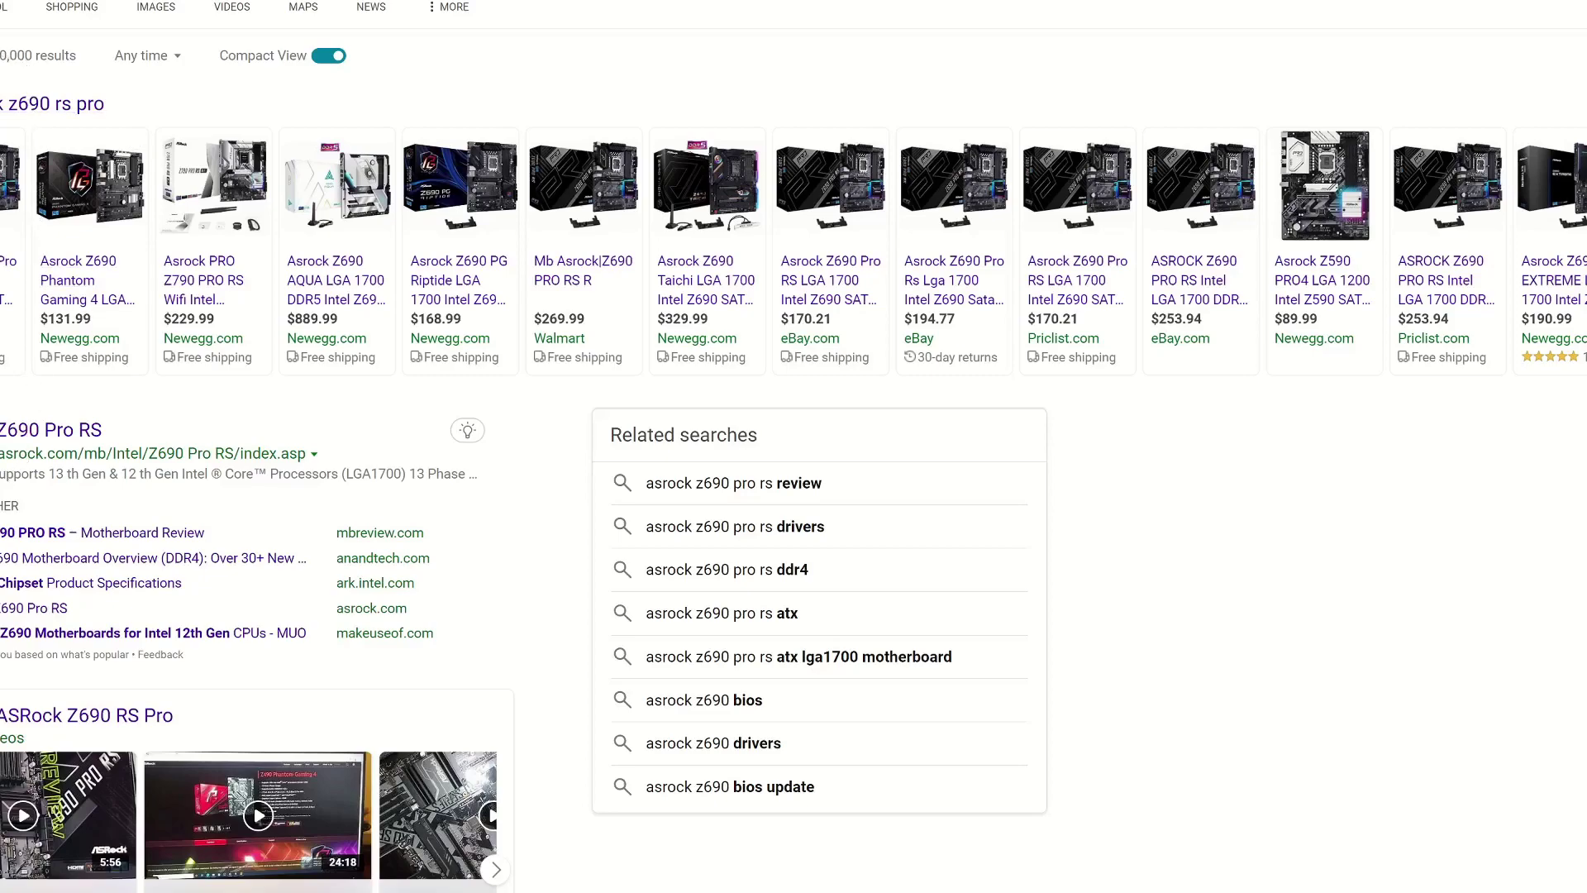
# - Go to the Z690 Pro RS support section and display its CPU Support List
pyautogui.click(49, 431)
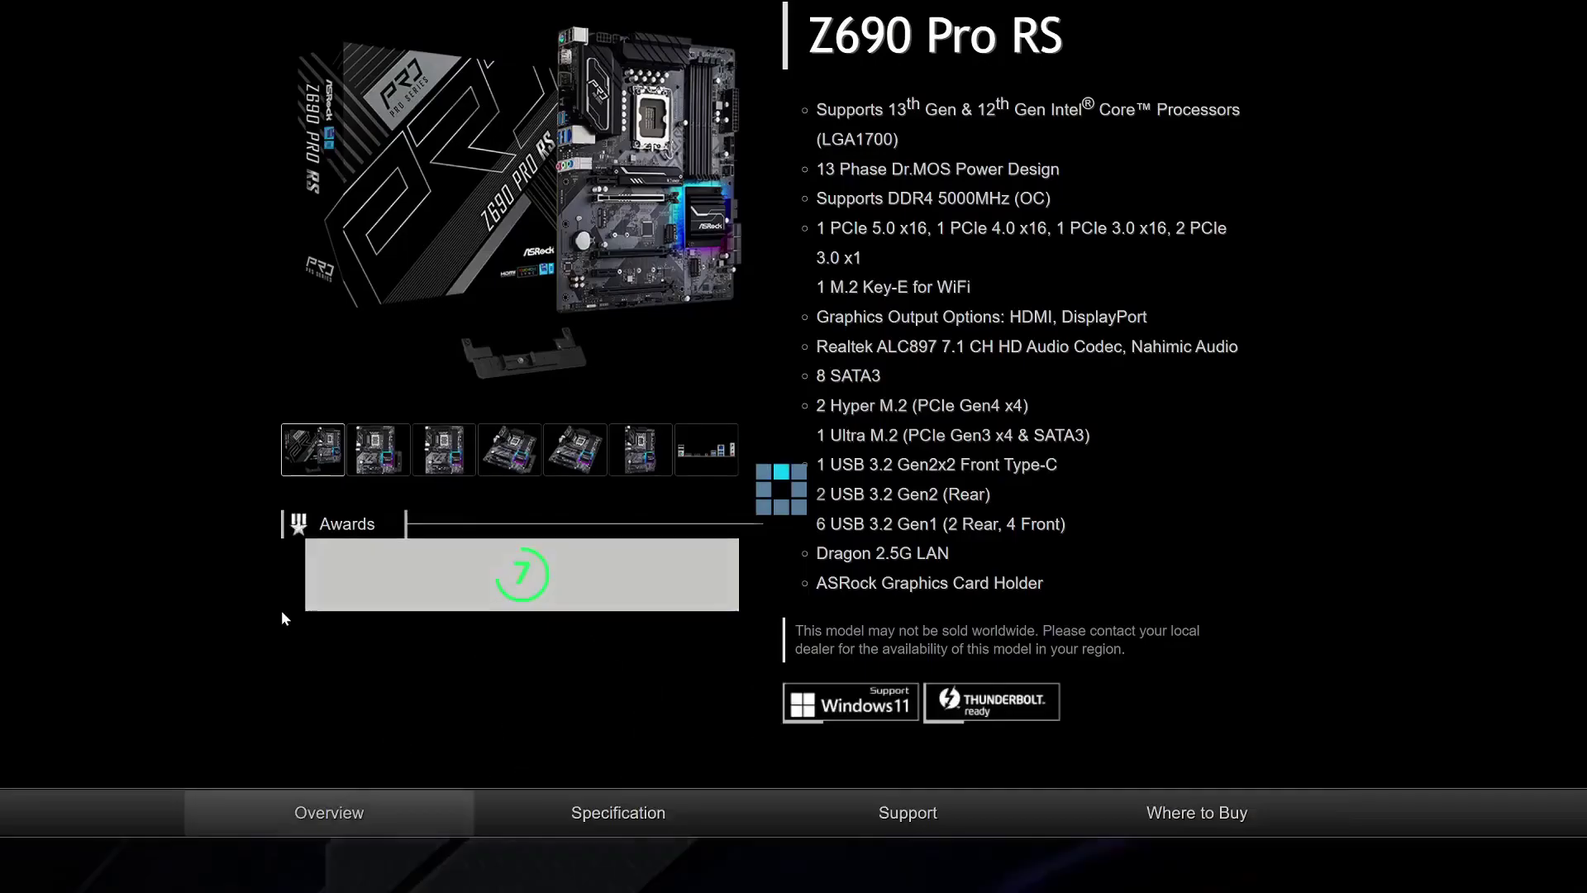
pyautogui.click(909, 810)
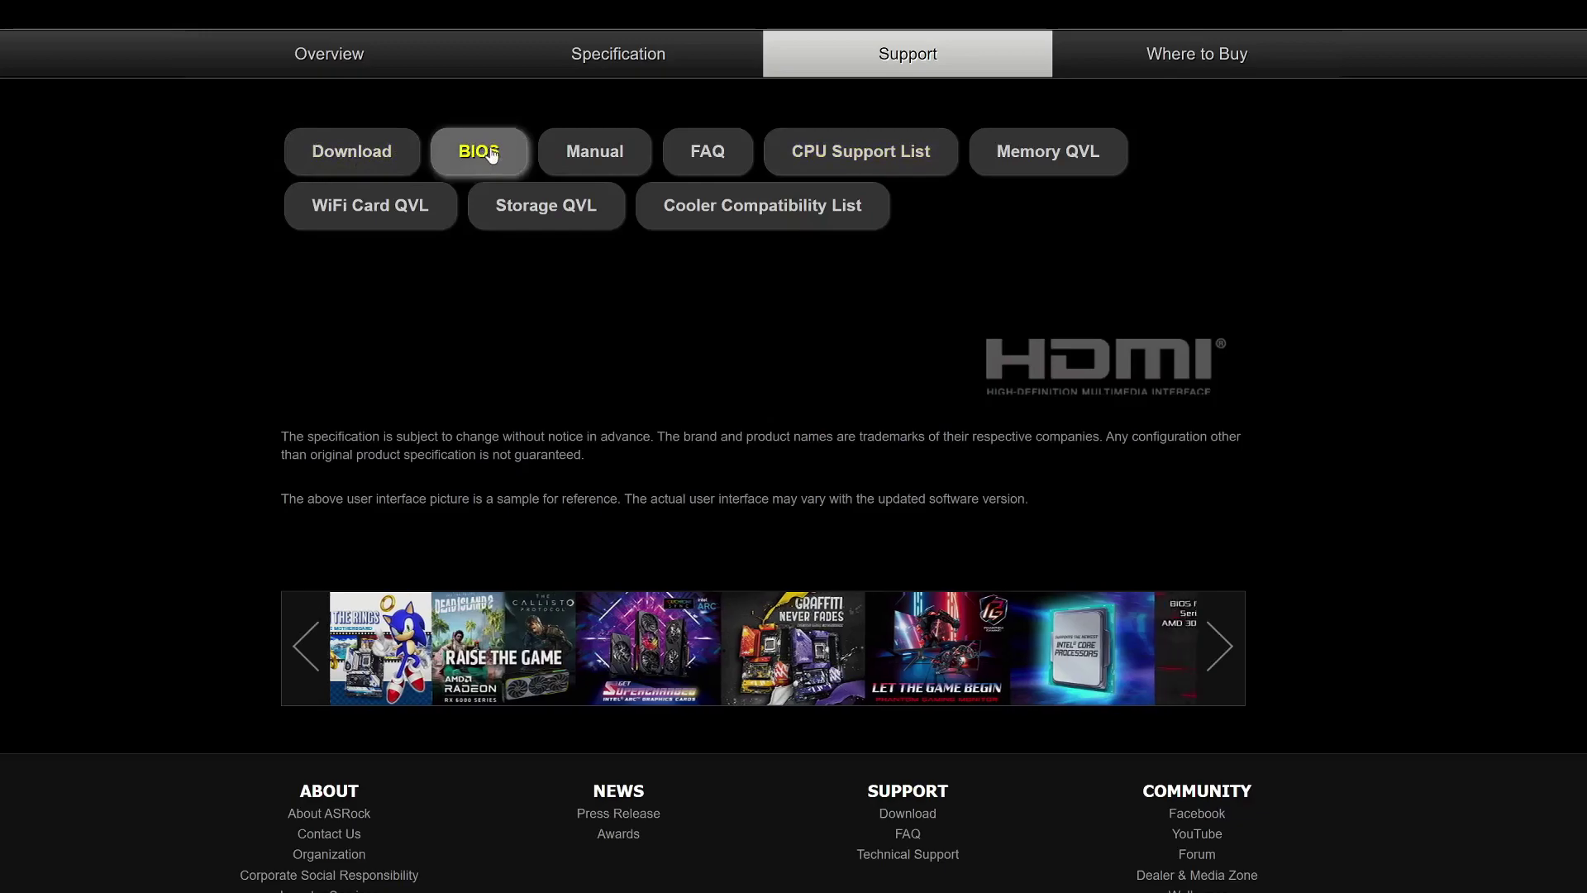
pyautogui.click(832, 156)
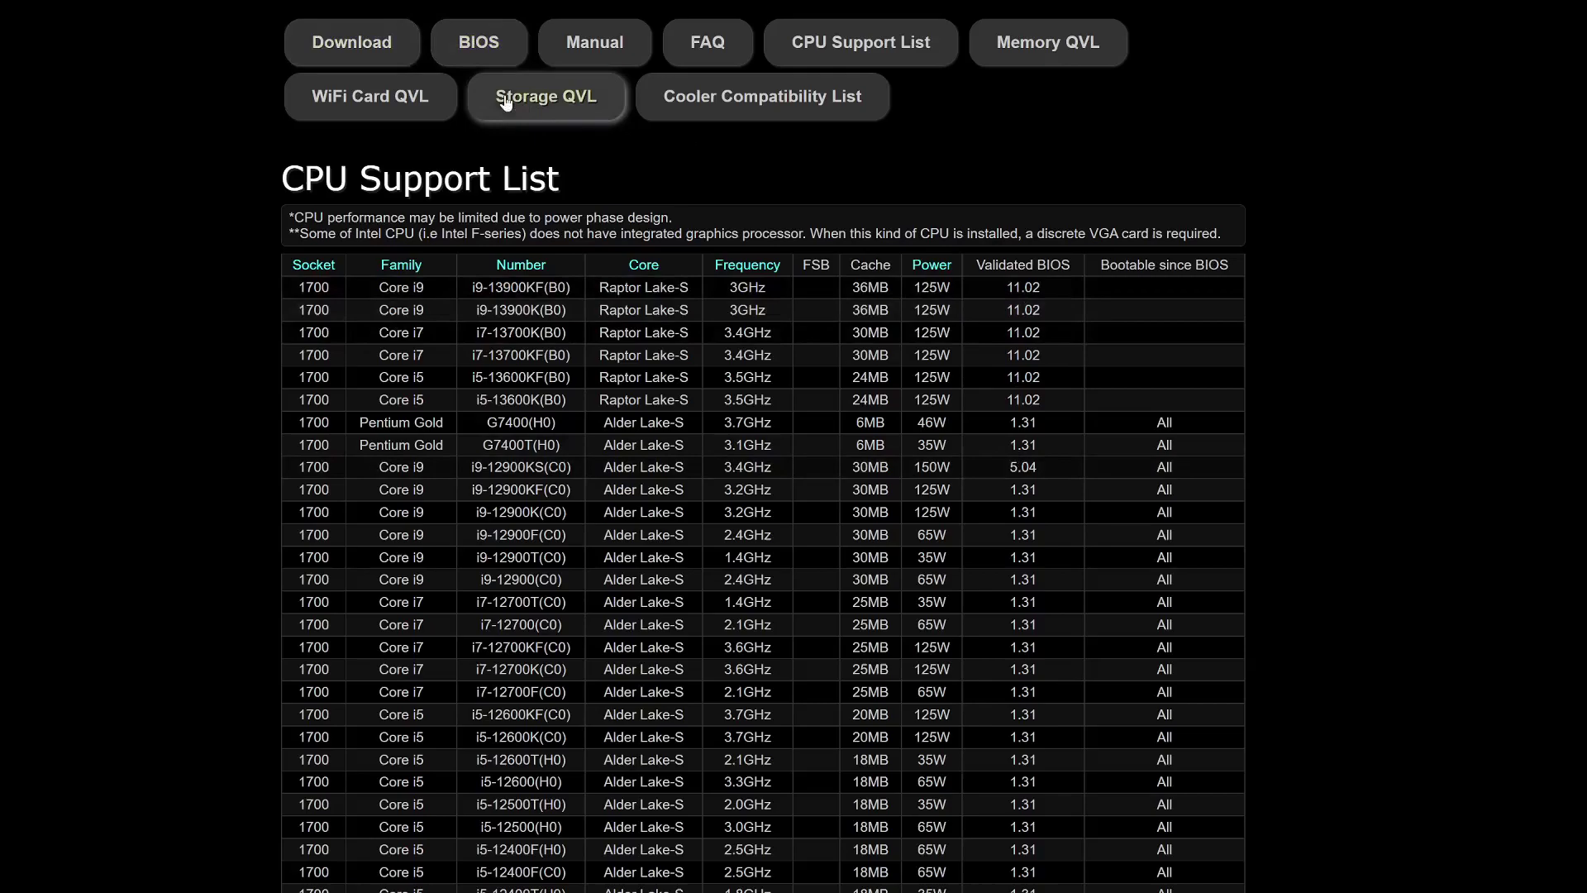
# - Switch to the BIOS download table, whose newest entry is version 12.07 (2022/11/21)
pyautogui.click(495, 44)
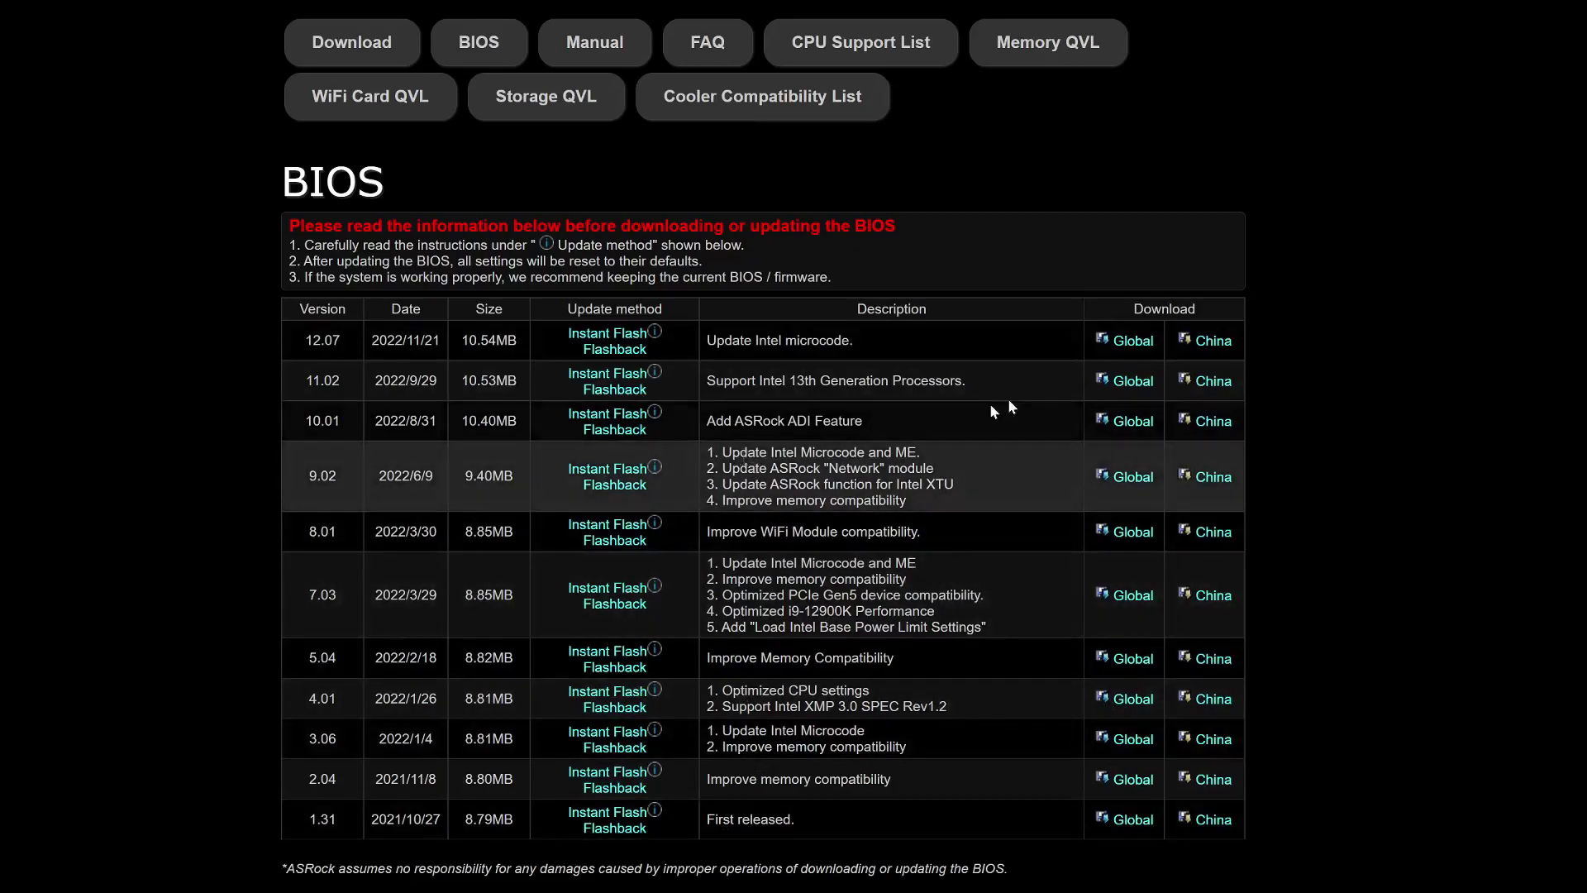
# - Download BIOS 12.07 from the Global server as Z690 Pro RS(12.07)ROM.zip
pyautogui.click(1134, 348)
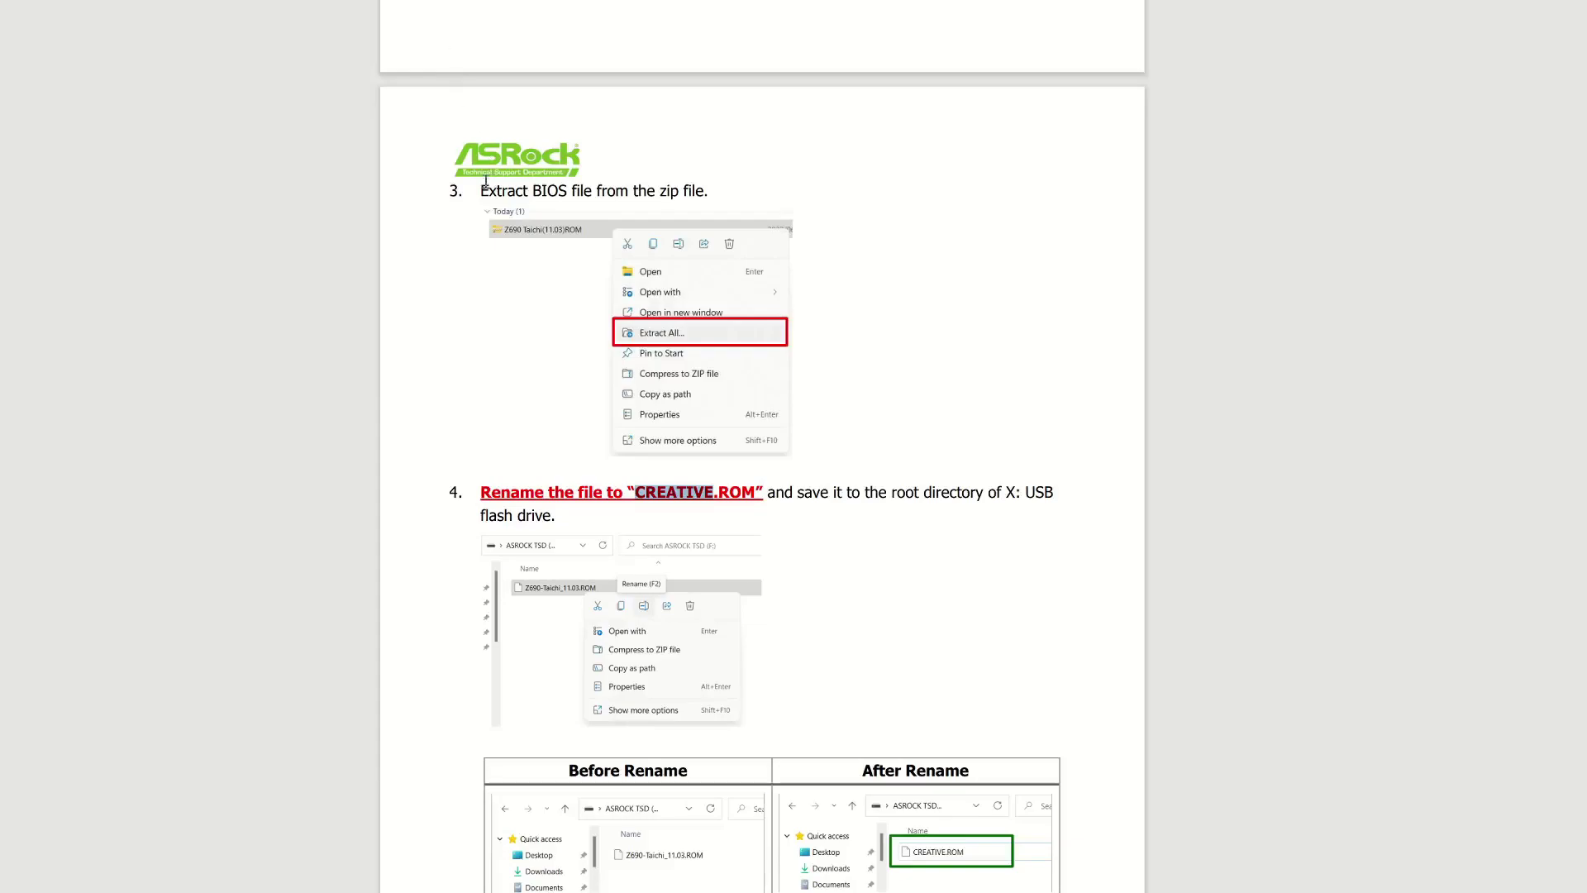
# - Scroll the Flashback user guide back up to the top of page 1
pyautogui.scroll(10, 486, 181)
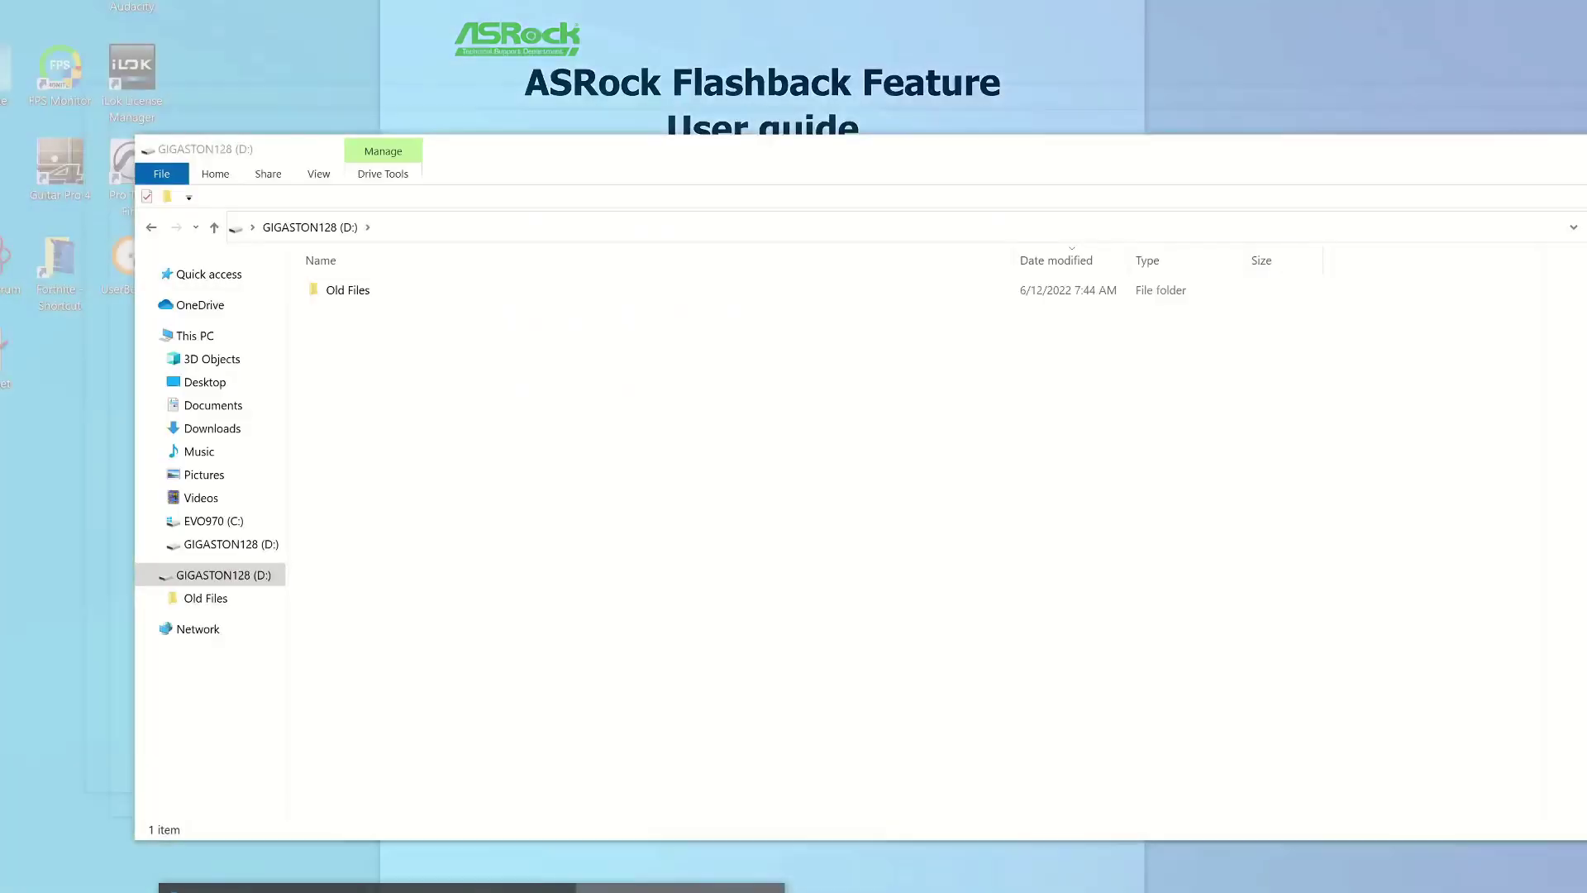
pyautogui.rightClick(206, 582)
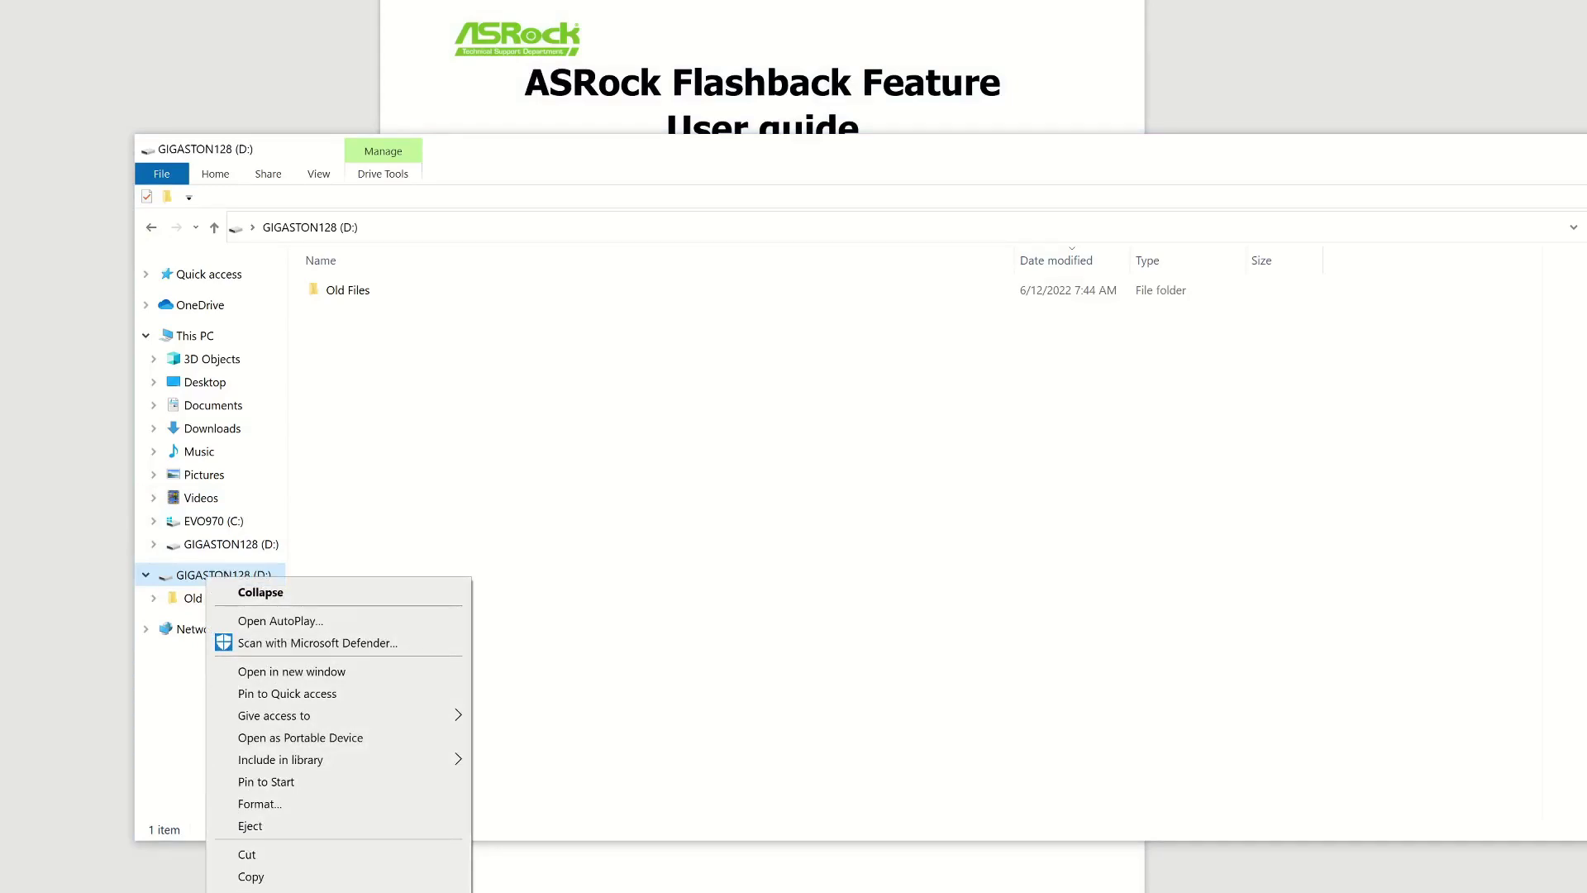
pyautogui.click(256, 889)
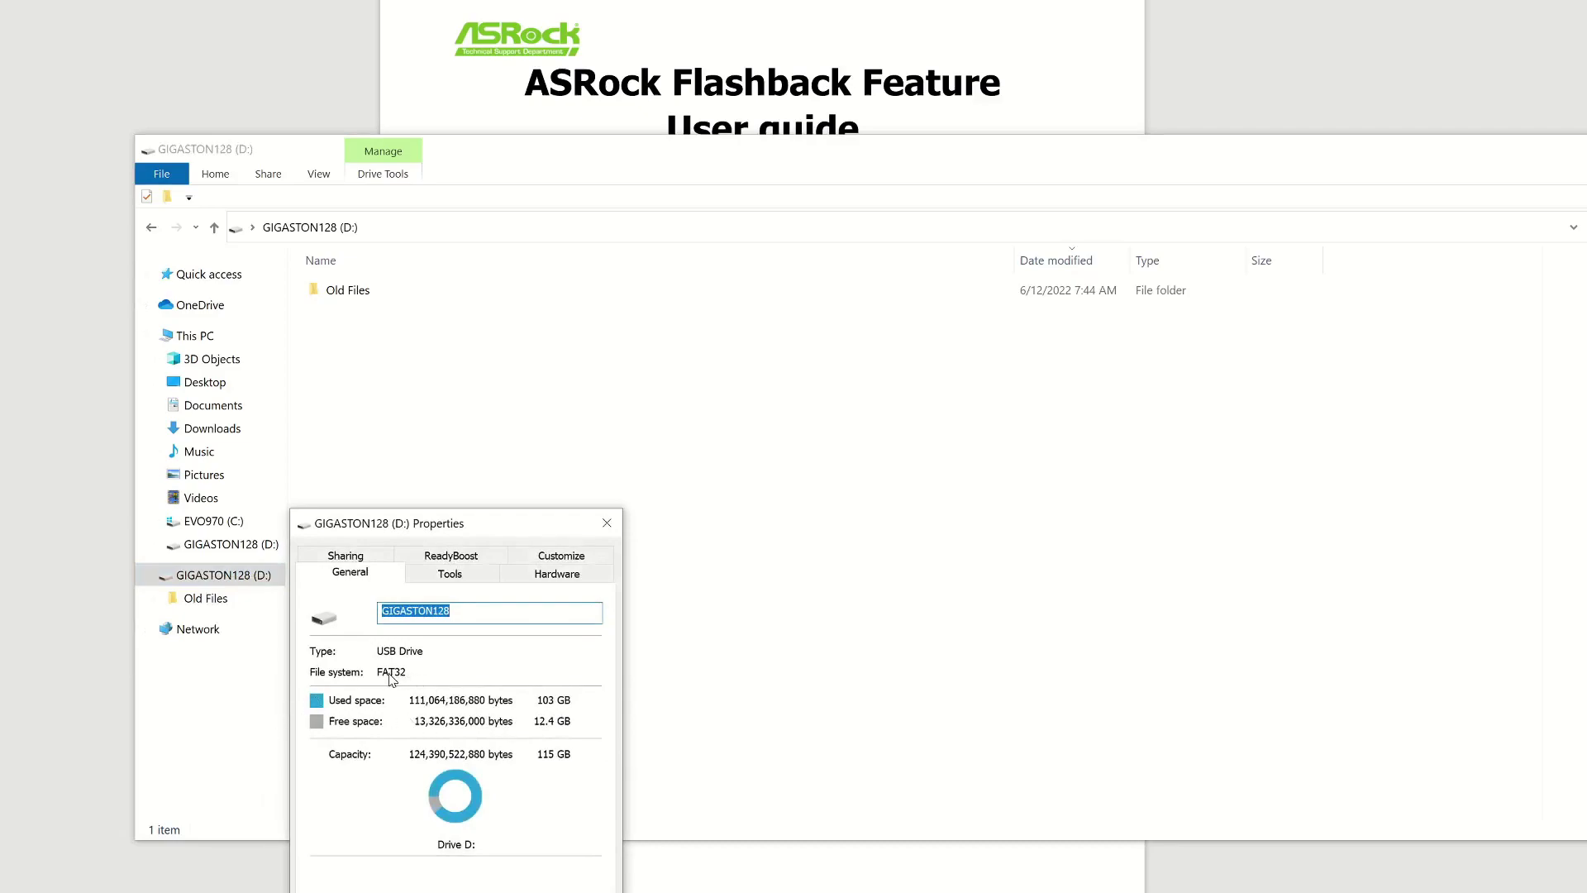
pyautogui.press('Escape')
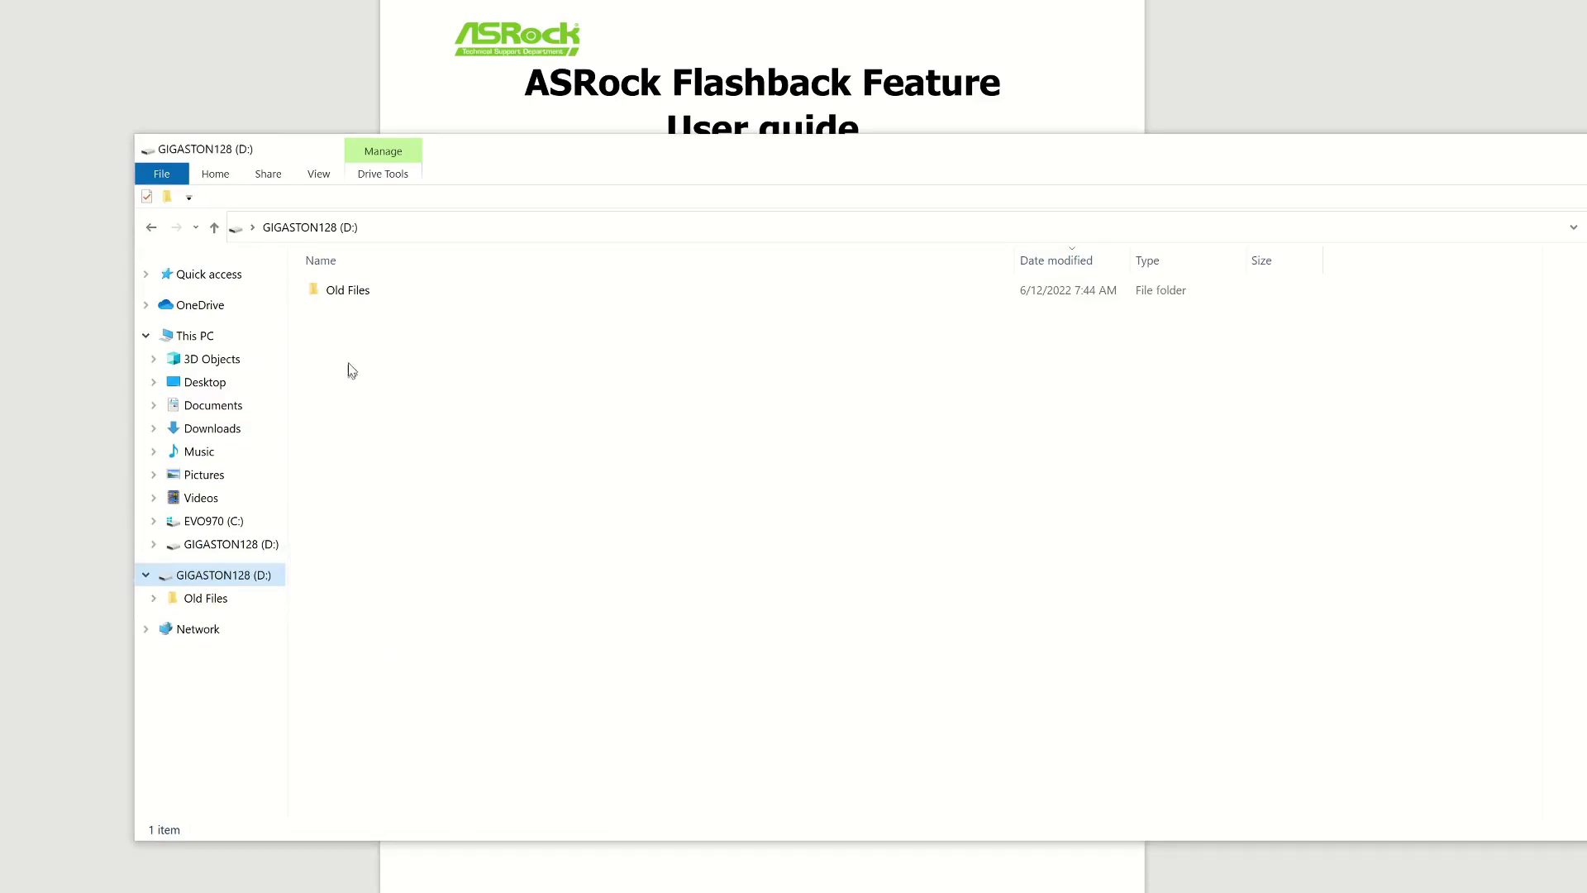
pyautogui.rightClick(225, 575)
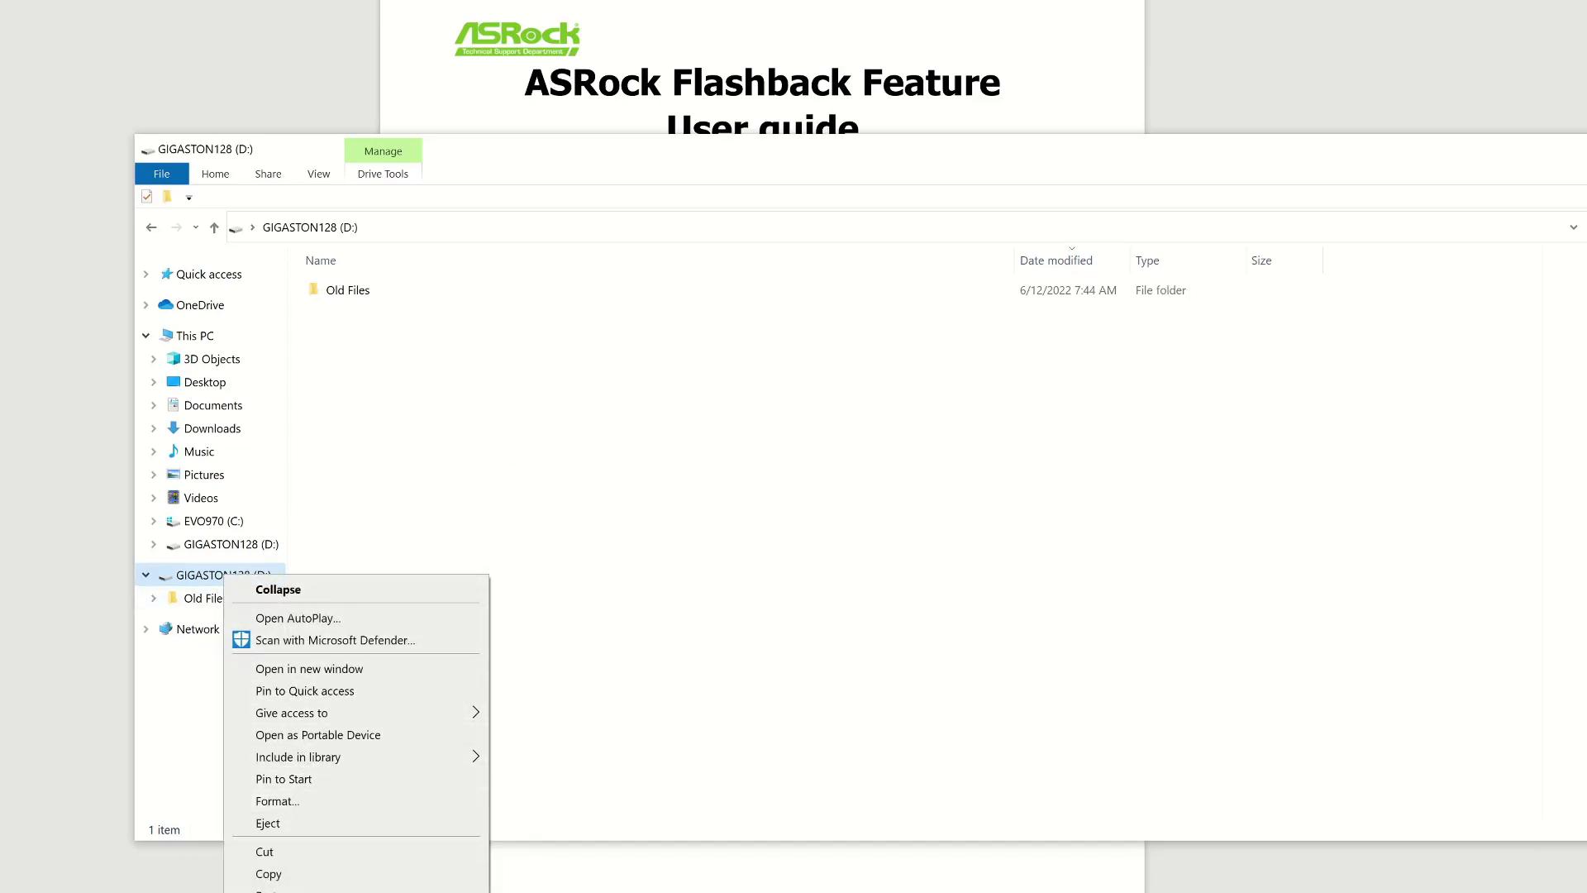
pyautogui.click(679, 589)
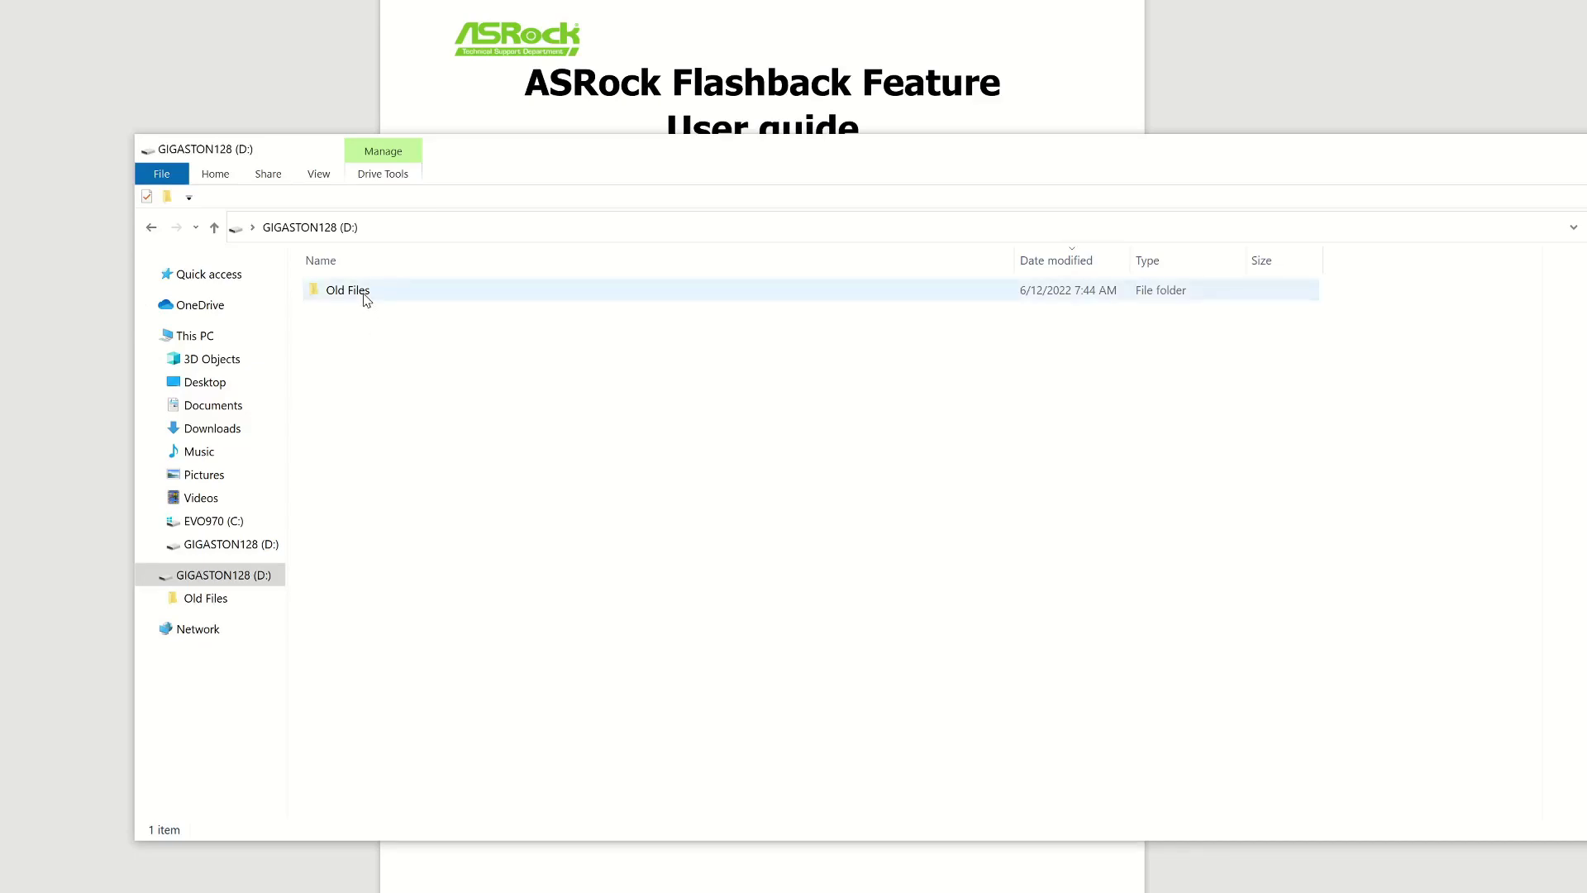
pyautogui.moveTo(366, 294)
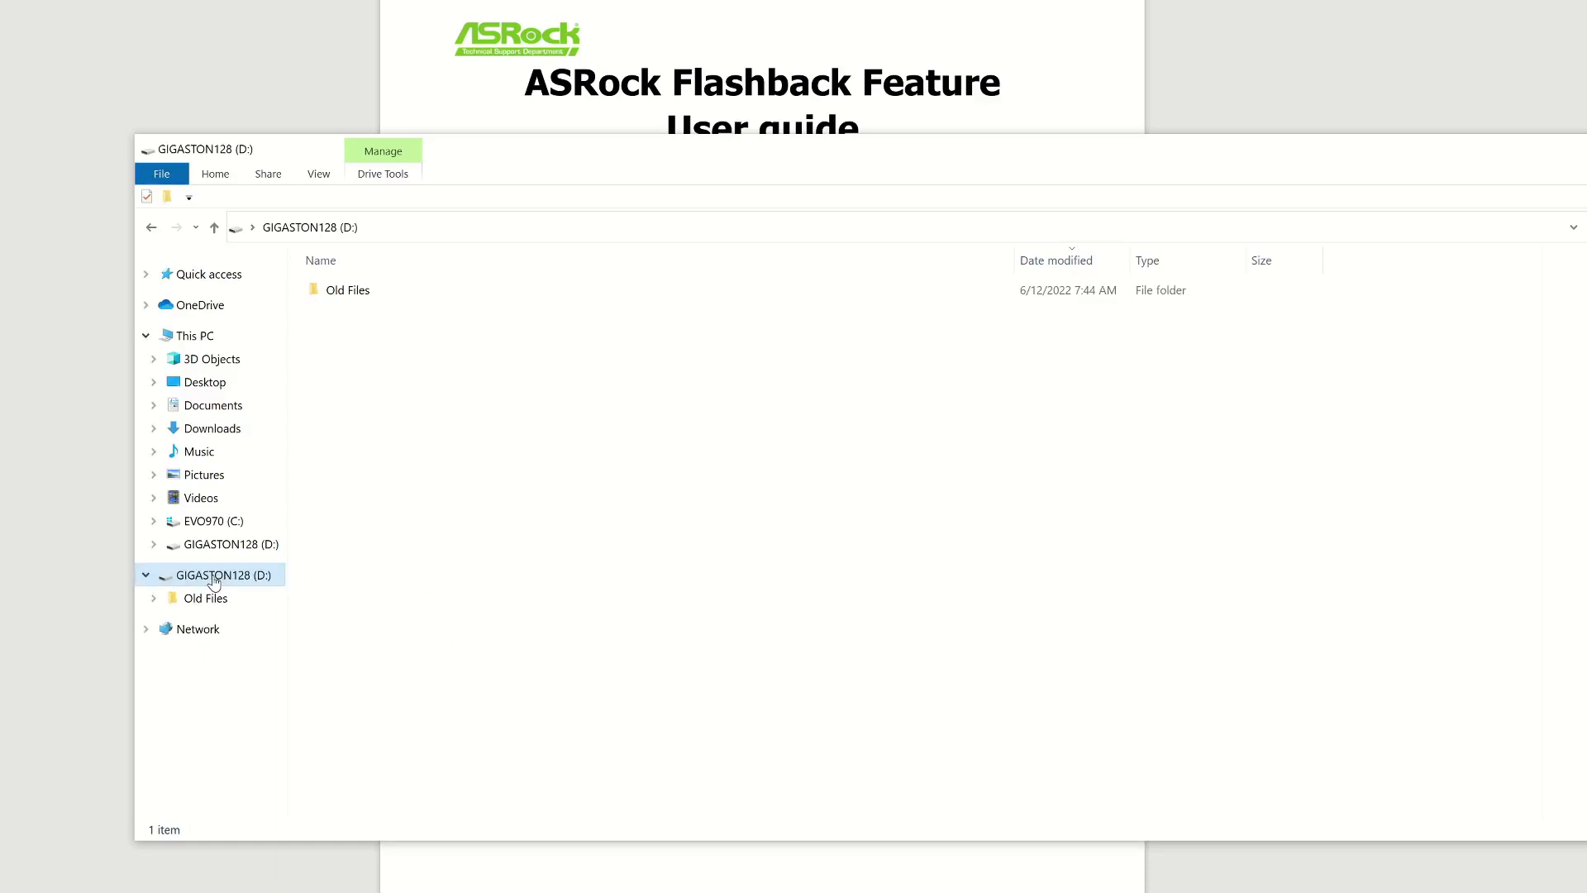
# - Copy the word CREATIVE from the guide's step 4 heading, then return to the USB drive window
pyautogui.click(67, 560)
pyautogui.scroll(-3, 751, 591)
pyautogui.scroll(-10, 752, 591)
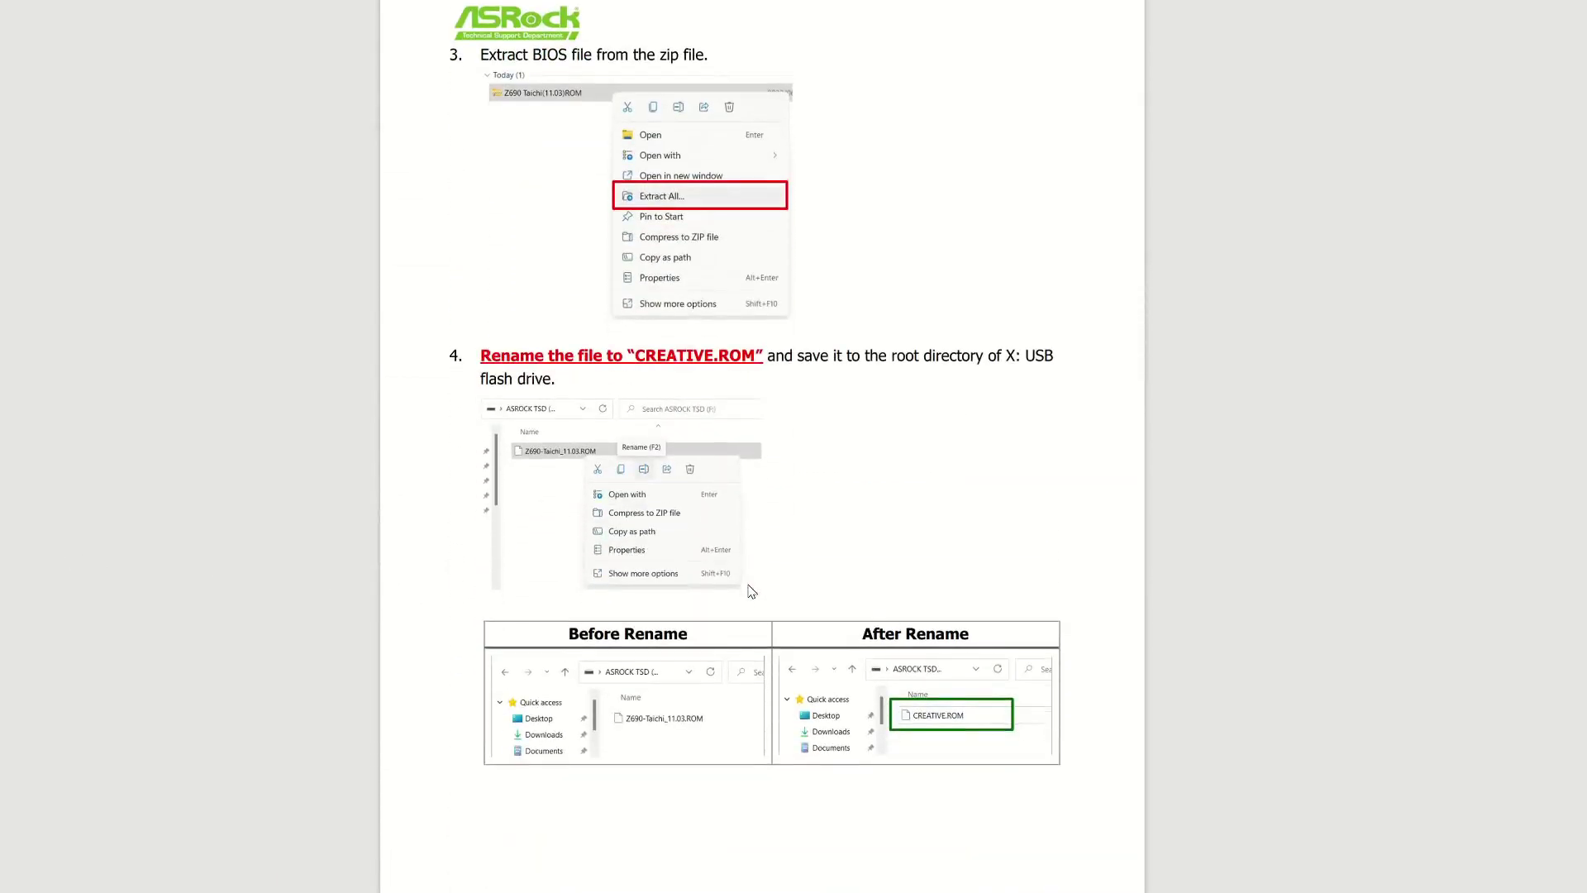
pyautogui.scroll(5, 703, 570)
pyautogui.scroll(-1, 658, 557)
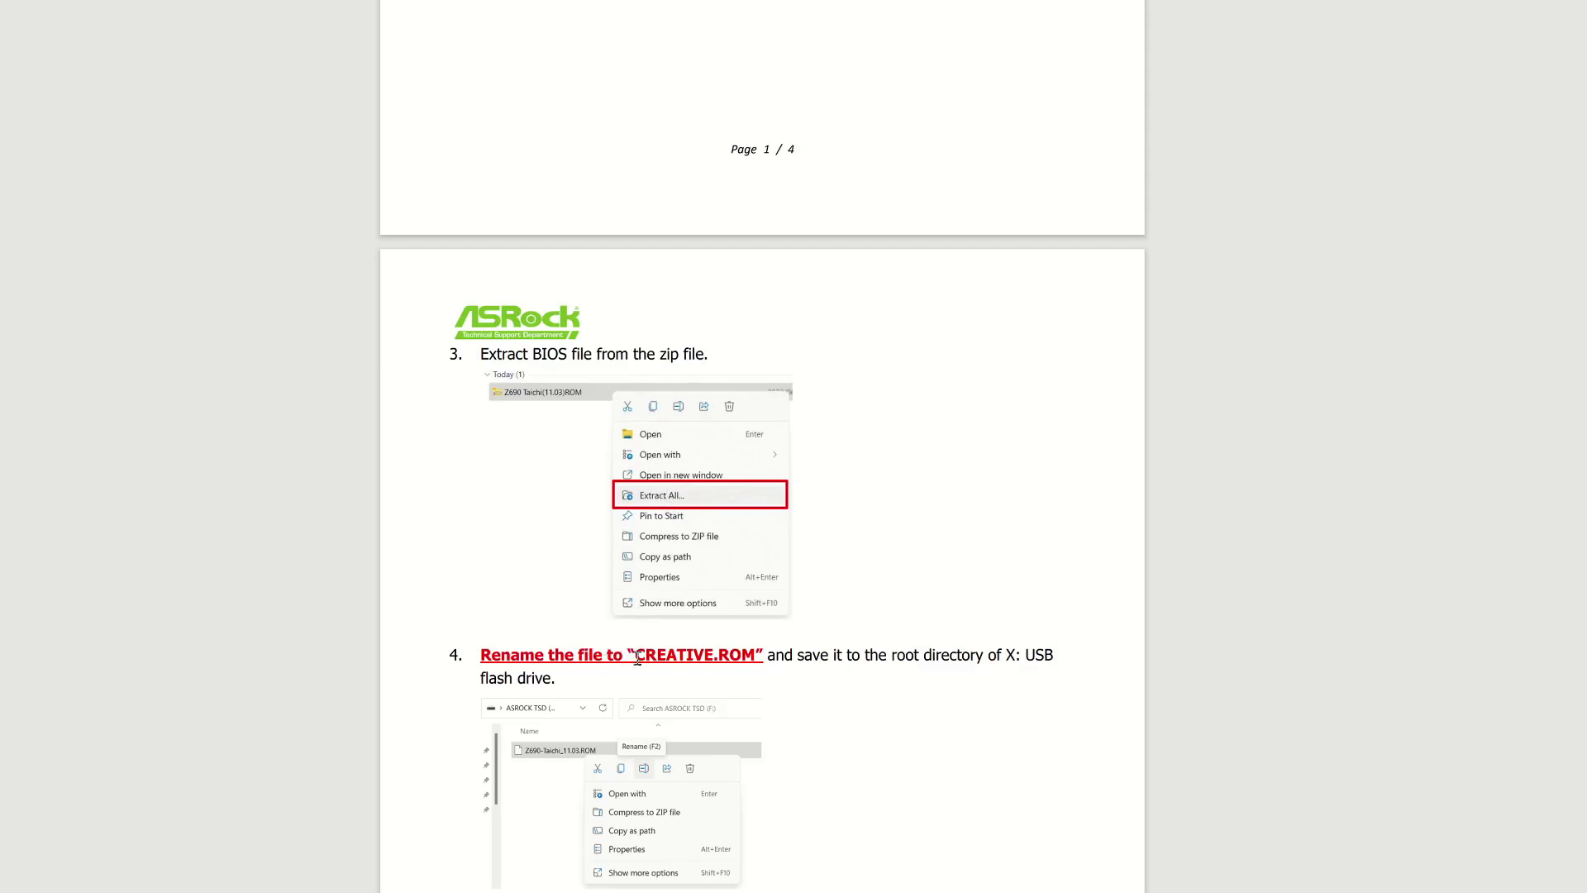
pyautogui.moveTo(638, 658); pyautogui.dragTo(716, 659)
pyautogui.rightClick(684, 660)
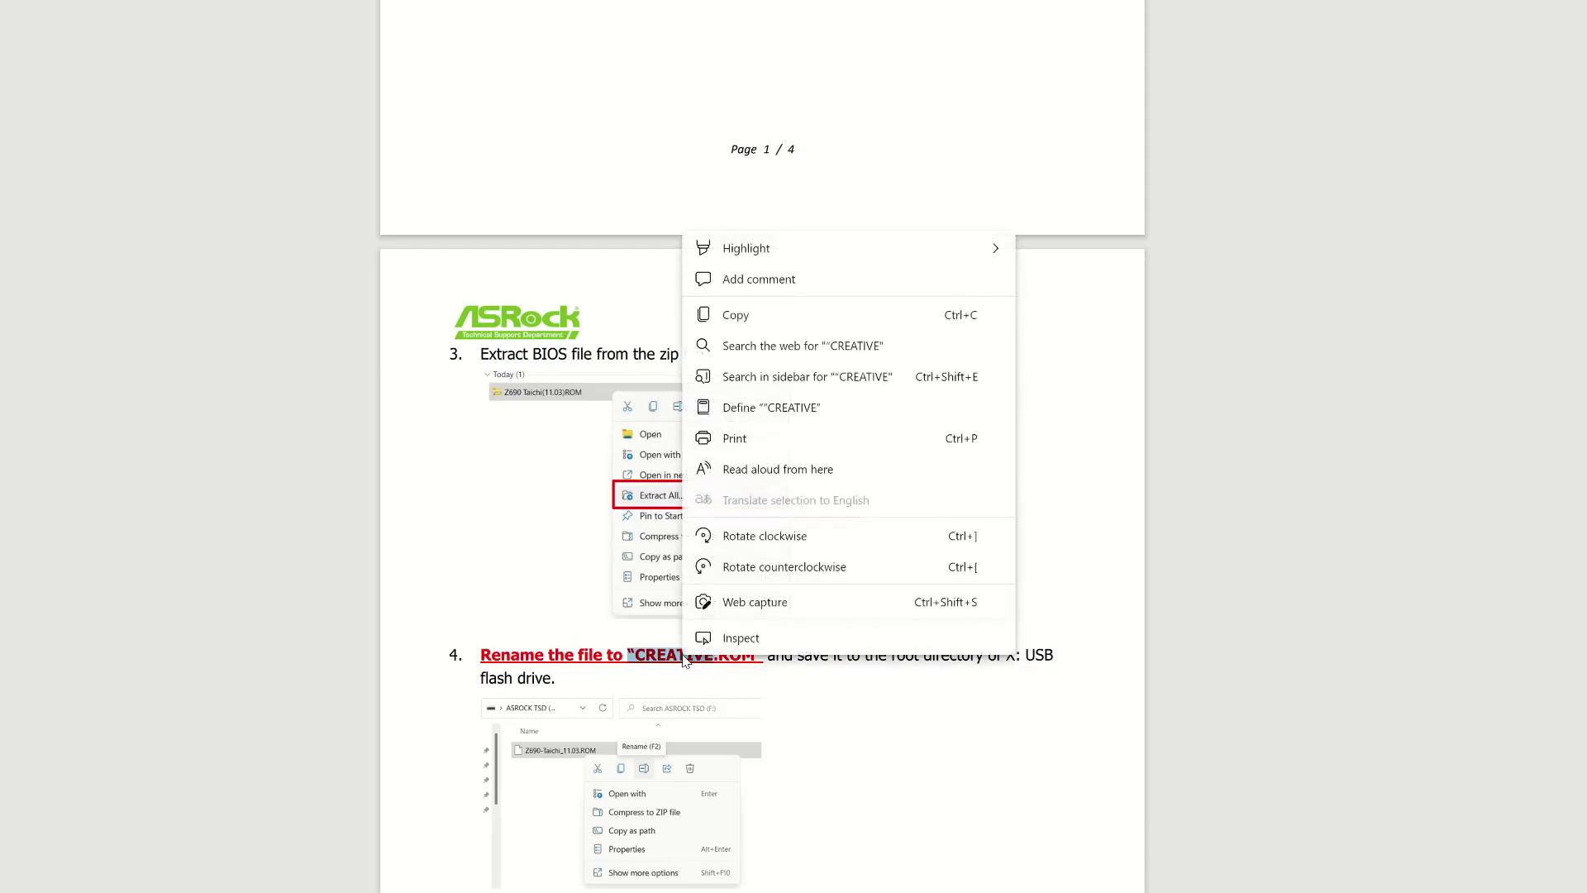
pyautogui.click(736, 315)
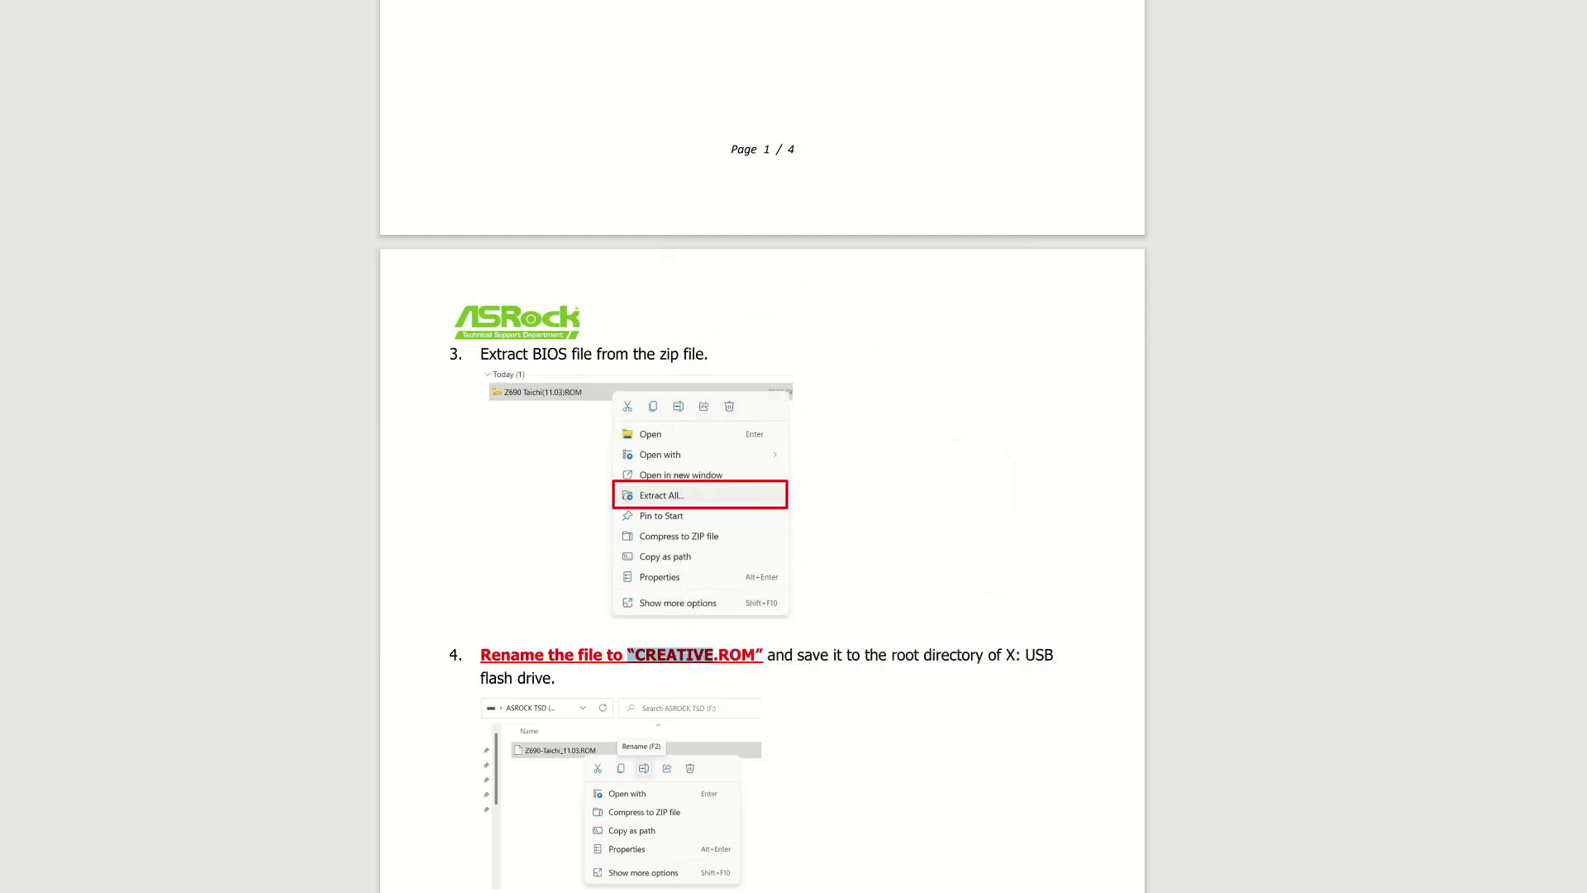
pyautogui.click(576, 886)
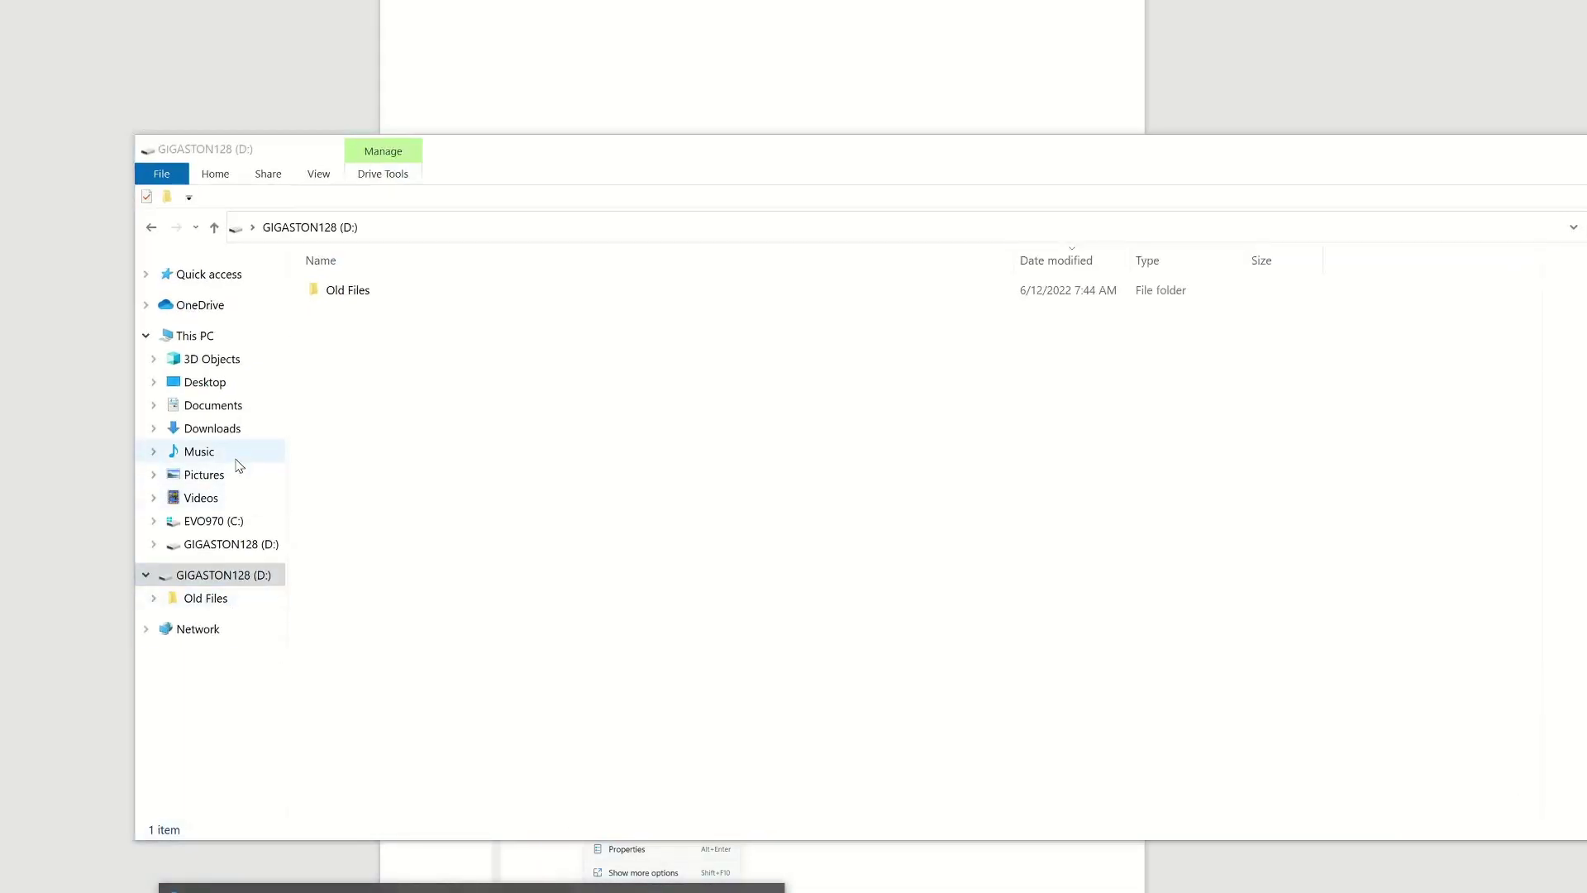
# - Extract Z690 Pro RS(12.07)ROM.zip from Downloads into its suggested folder
pyautogui.click(212, 429)
pyautogui.click(394, 357)
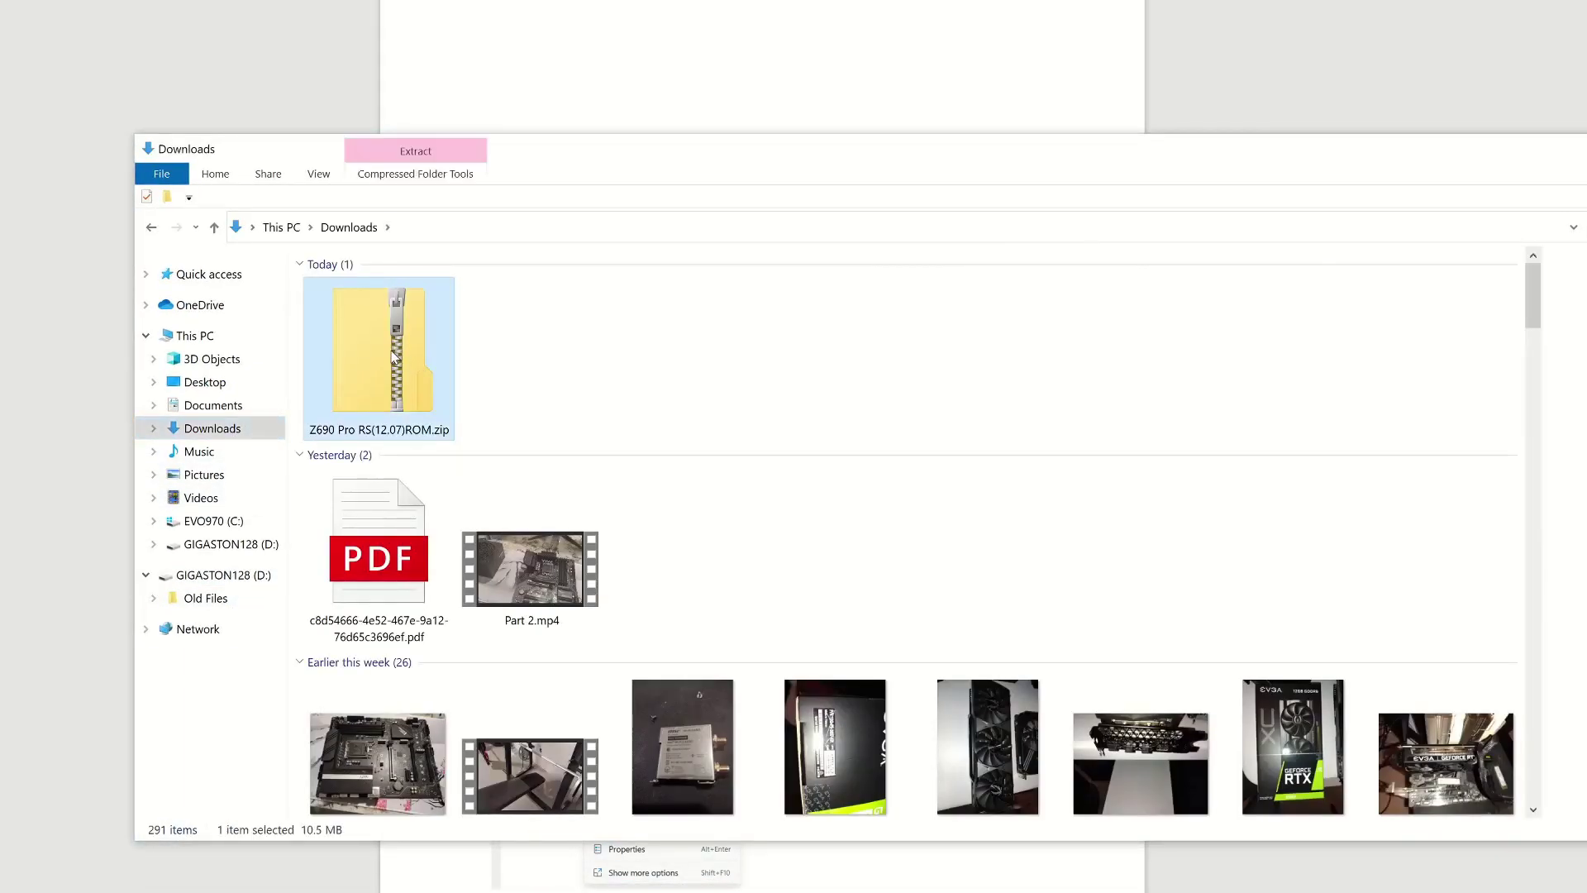
pyautogui.rightClick(388, 357)
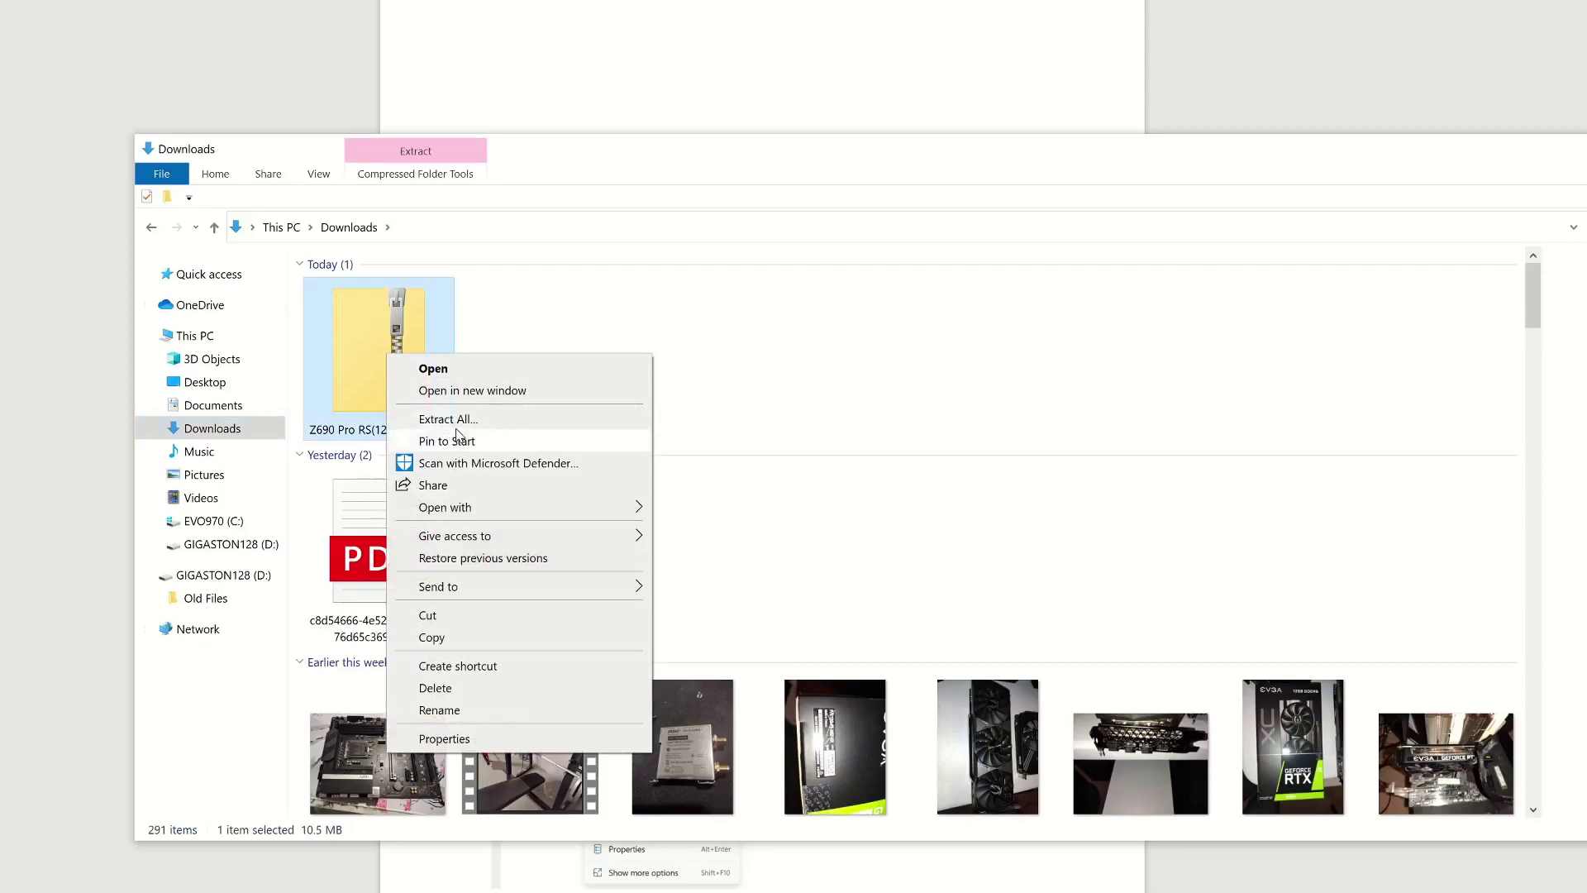
pyautogui.click(430, 415)
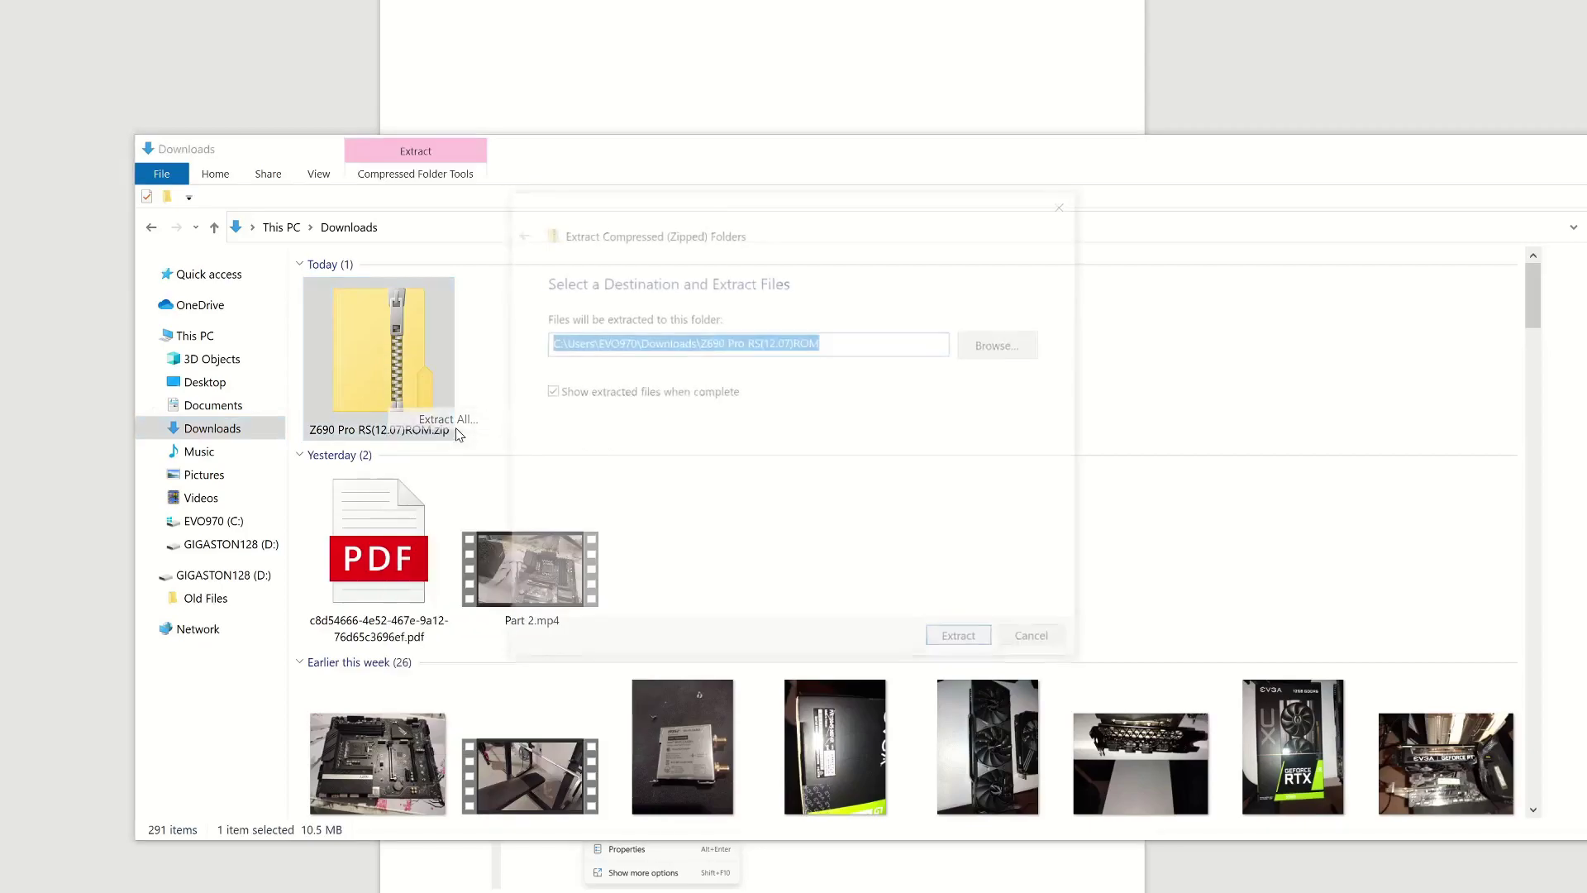
pyautogui.click(962, 643)
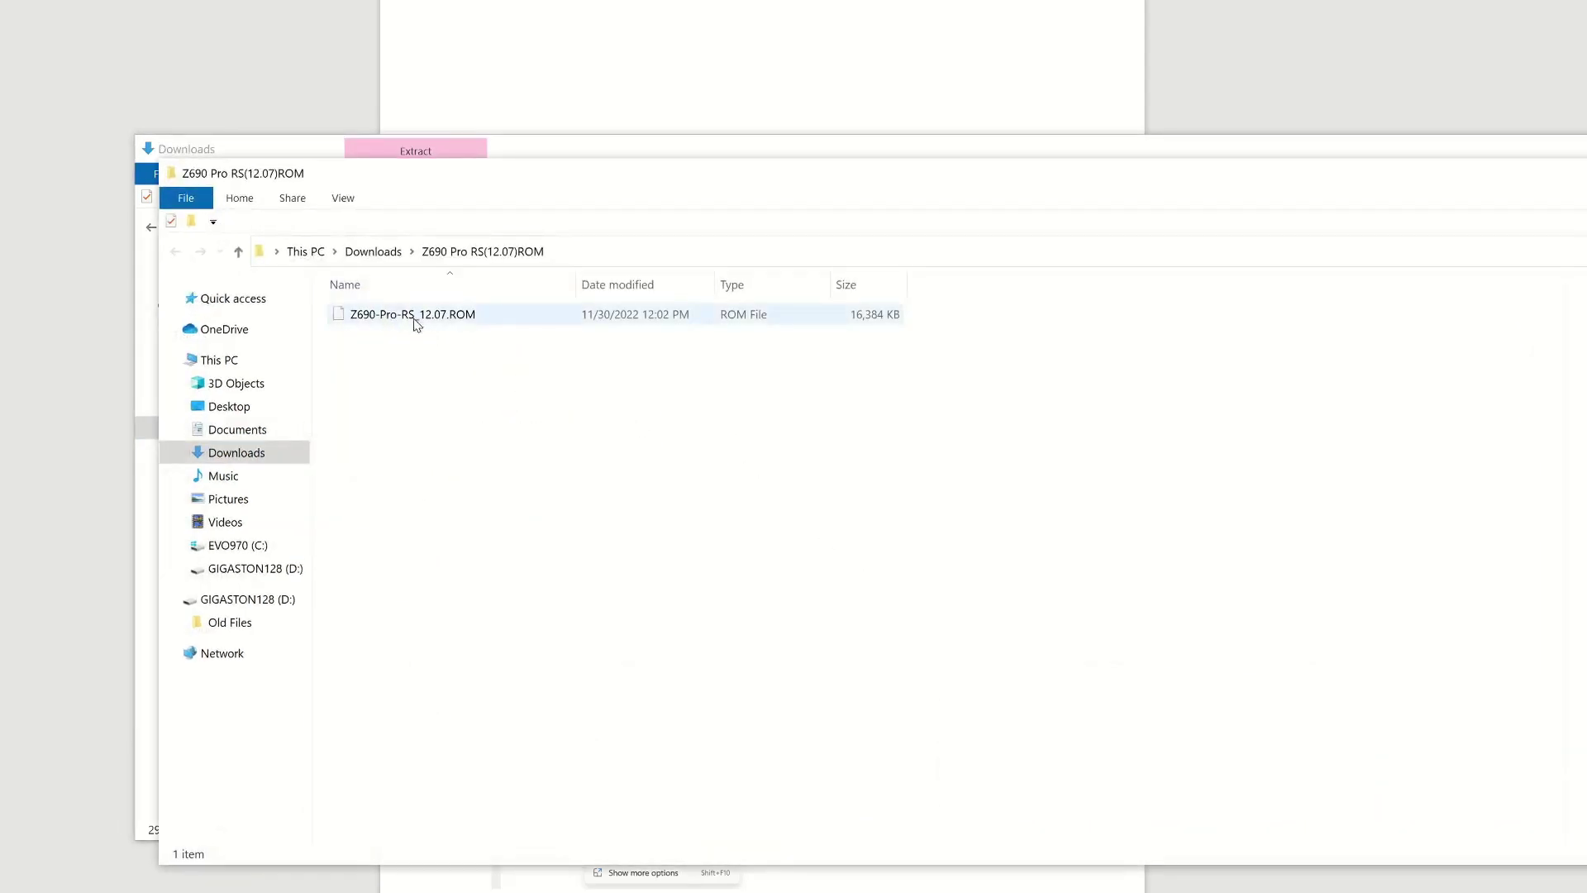
# - Rename the extracted BIOS file to CREATIVE.ROM using the copied name
pyautogui.click(385, 319)
pyautogui.rightClick(384, 318)
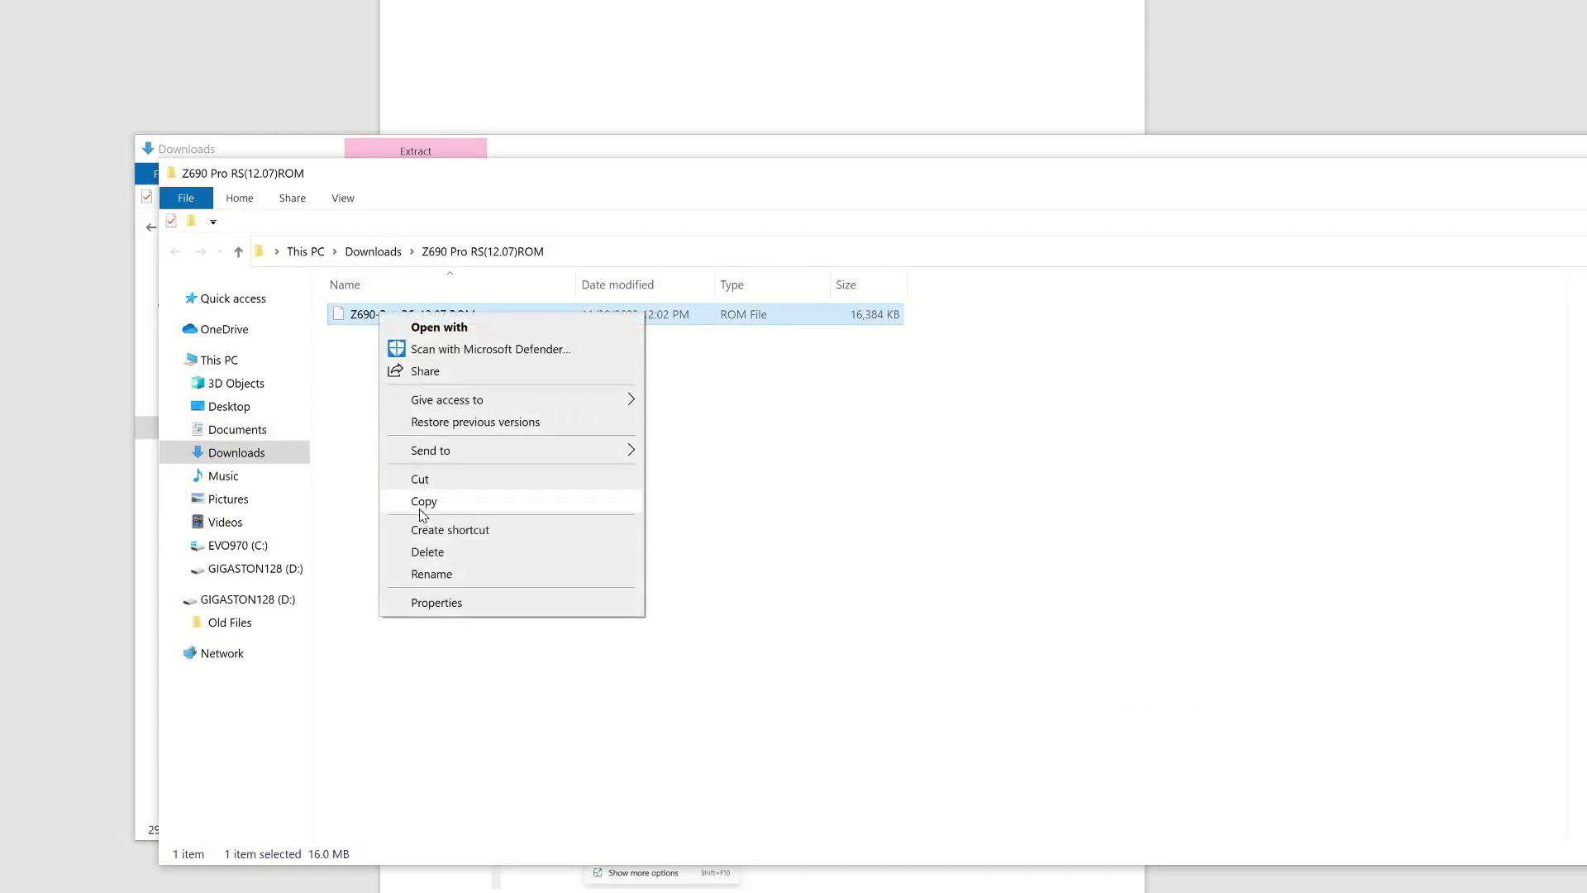
pyautogui.click(438, 574)
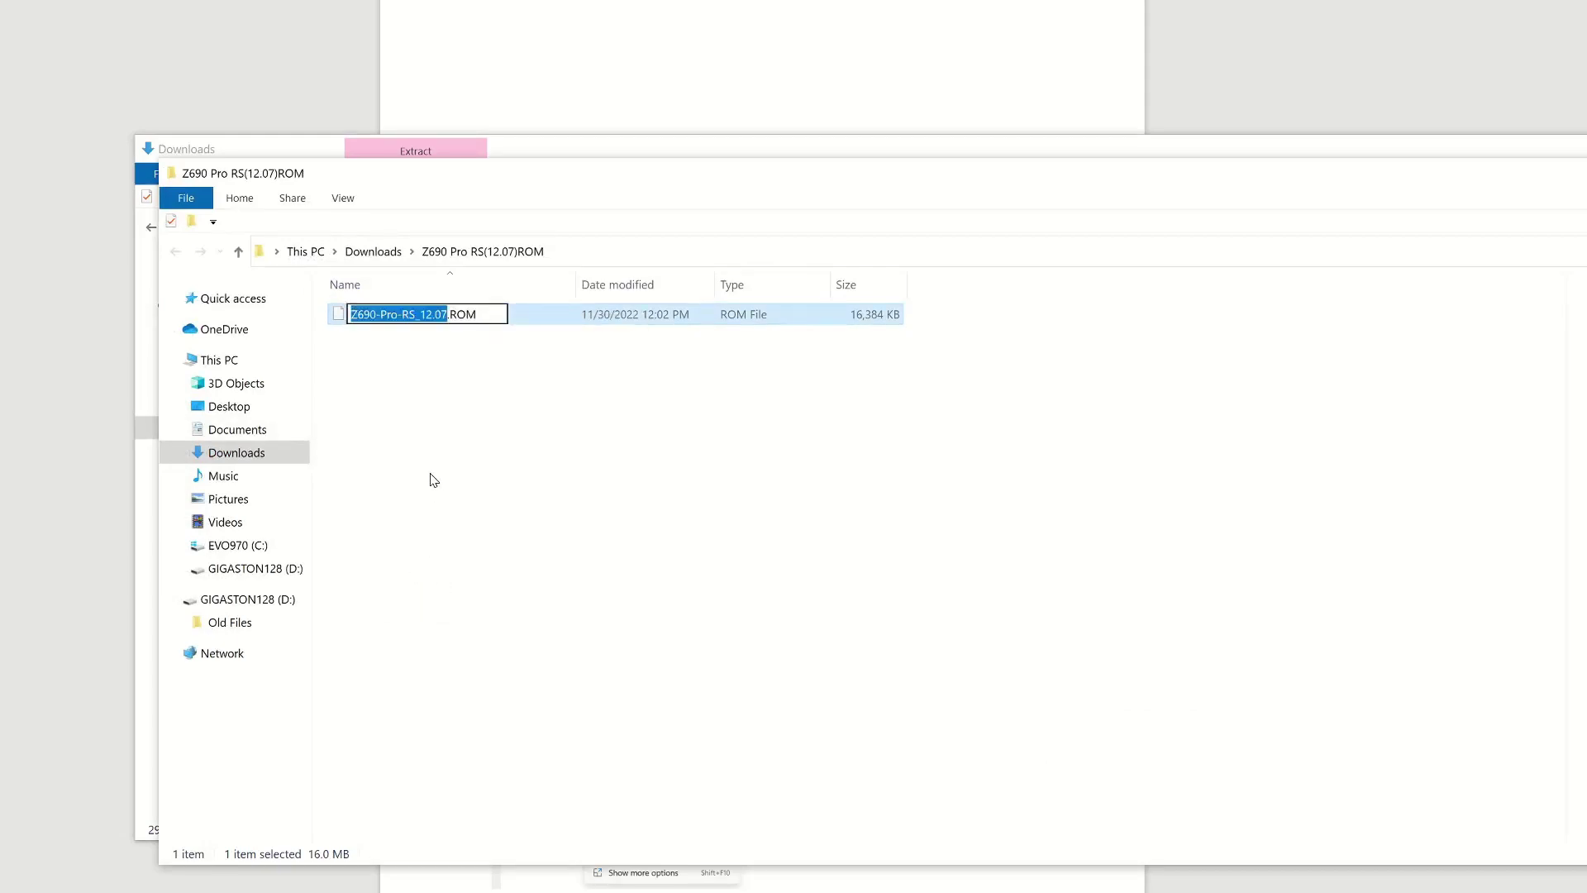
pyautogui.write('"CREATIVE')
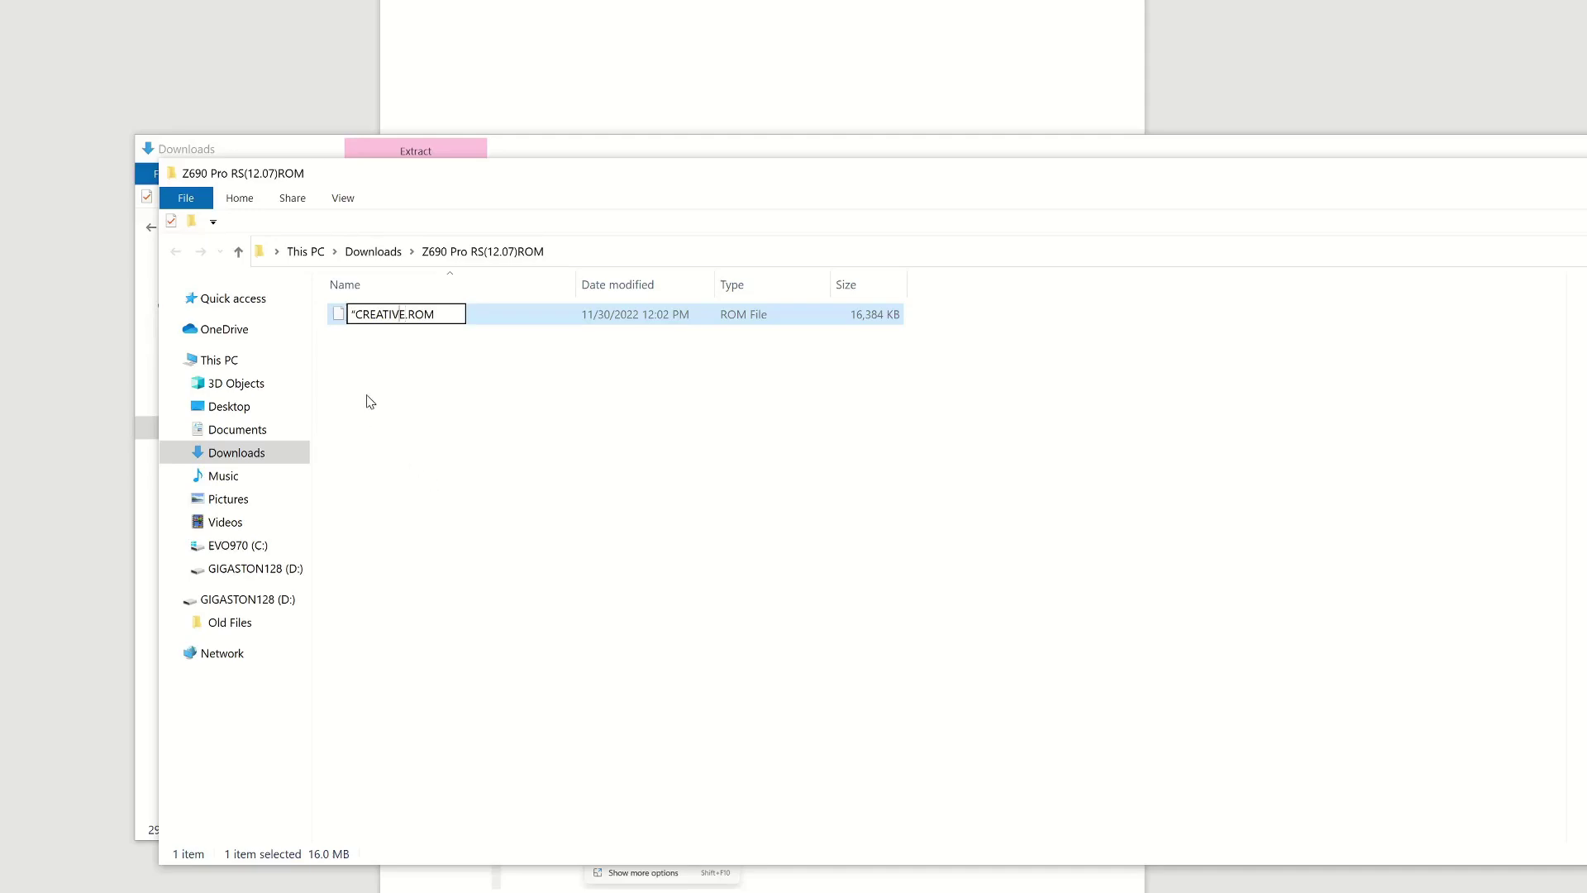
pyautogui.press('Delete')
pyautogui.press('Return')
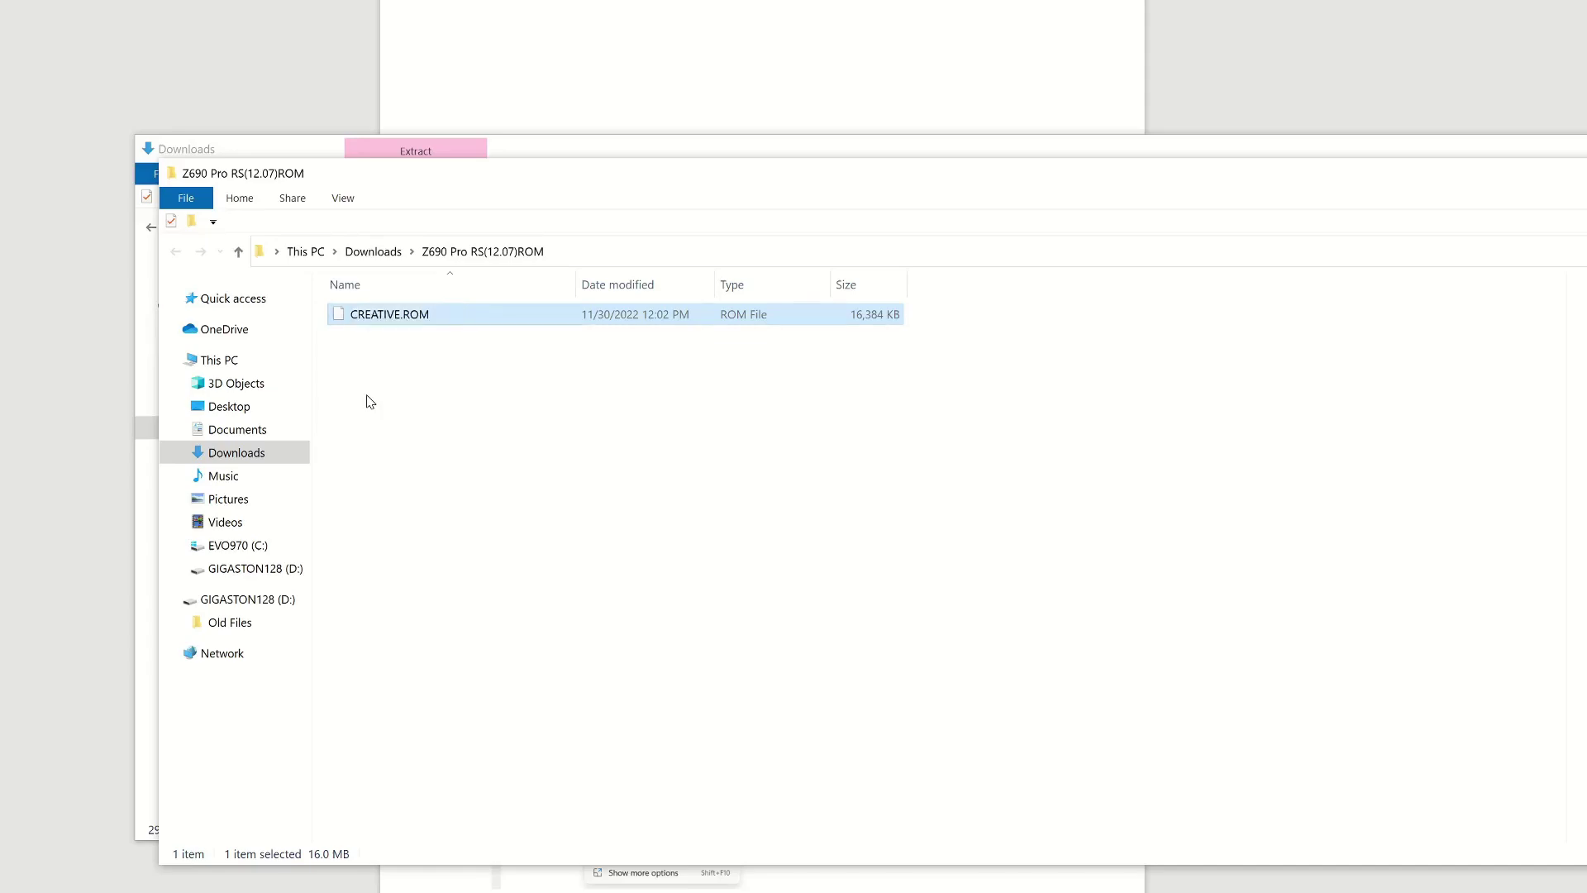
# - Copy CREATIVE.ROM and paste it into the root of GIGASTON128 (D:)
pyautogui.rightClick(390, 319)
pyautogui.click(421, 506)
pyautogui.click(242, 599)
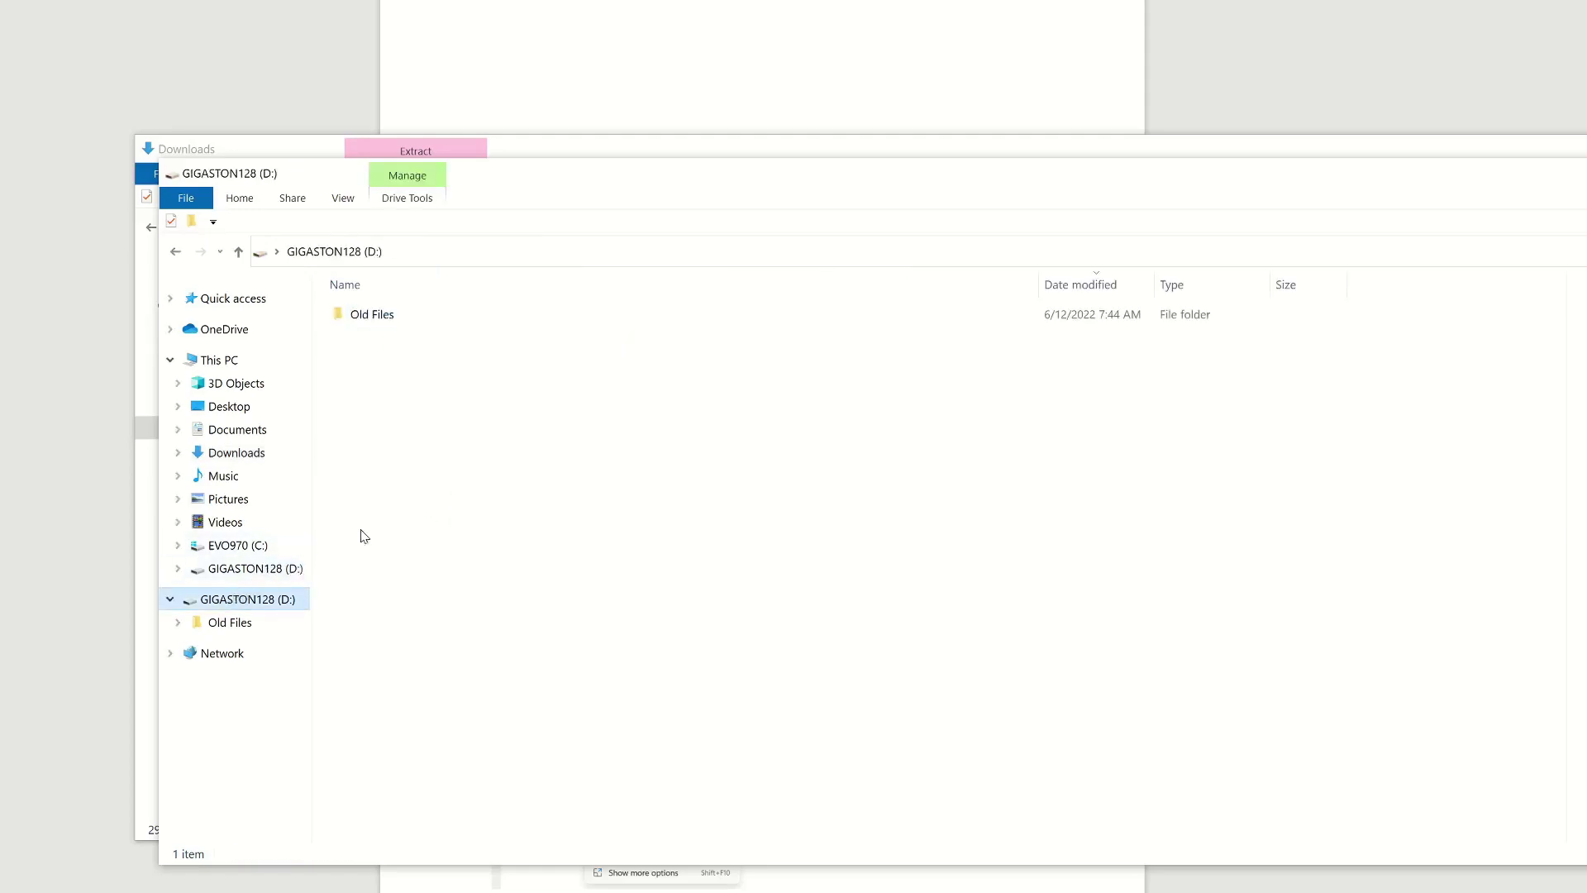
pyautogui.click(389, 380)
pyautogui.rightClick(395, 426)
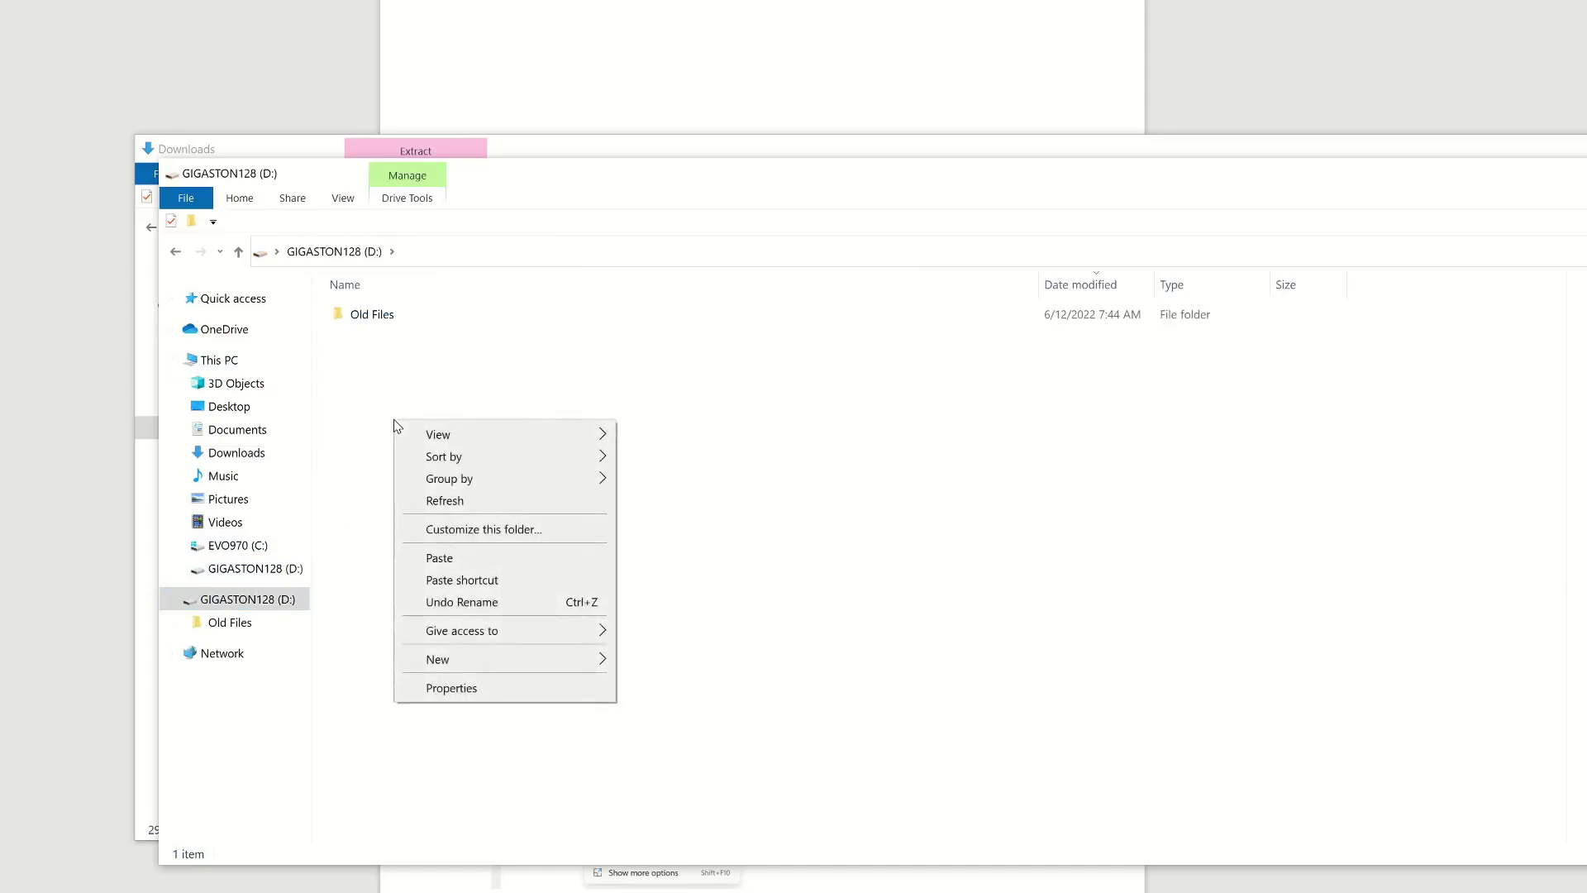
pyautogui.click(440, 559)
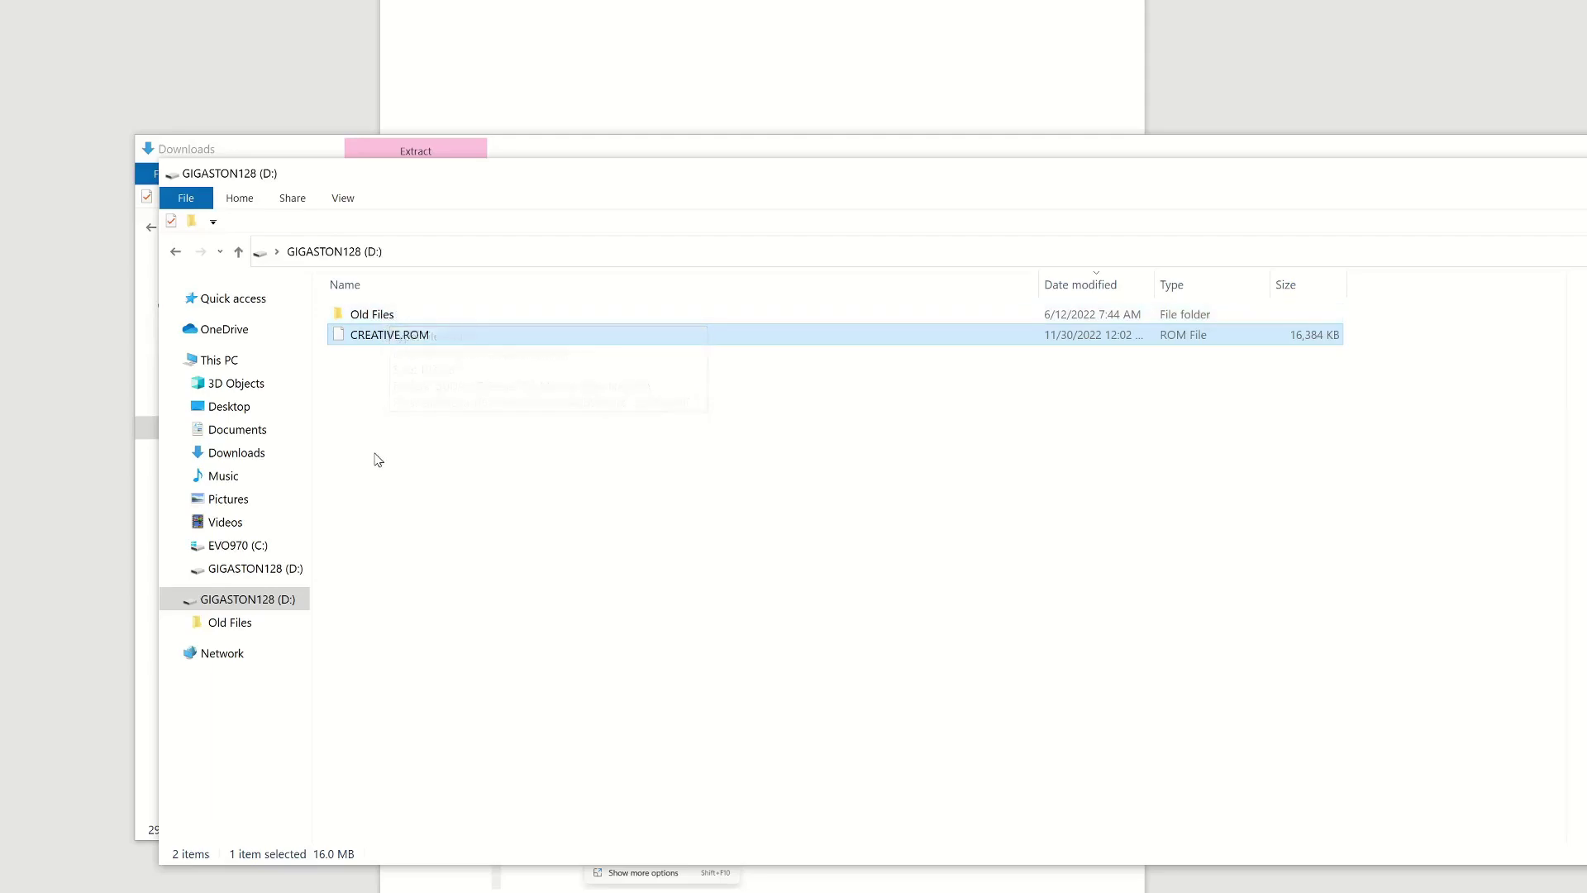
# - Reopen GIGASTON128 (D:) to confirm CREATIVE.ROM sits beside Old Files
pyautogui.click(245, 521)
pyautogui.click(244, 600)
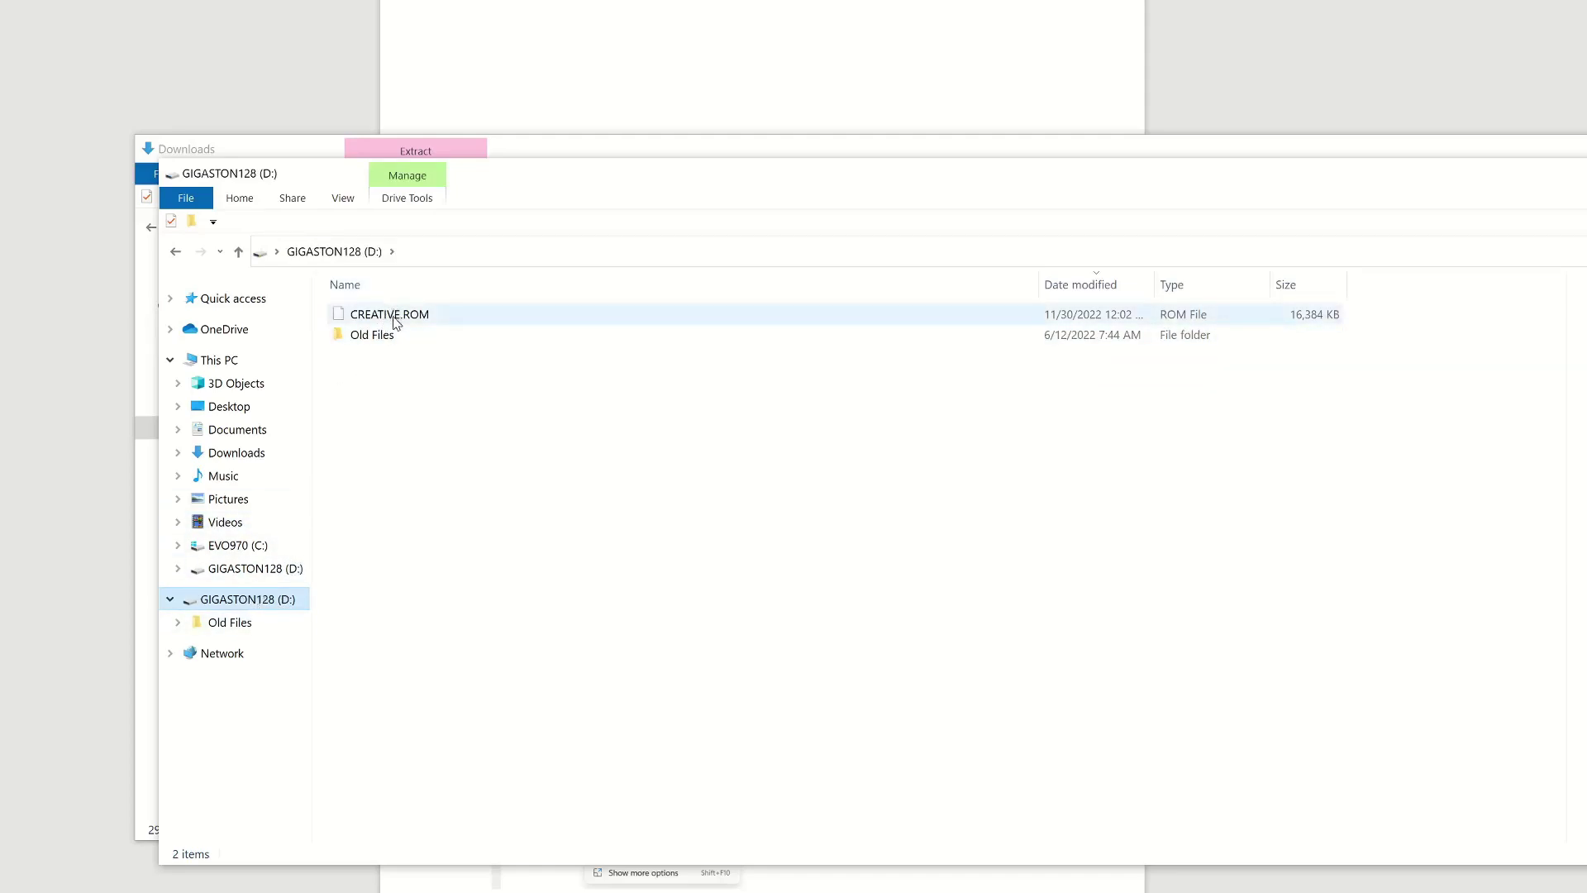
pyautogui.click(542, 511)
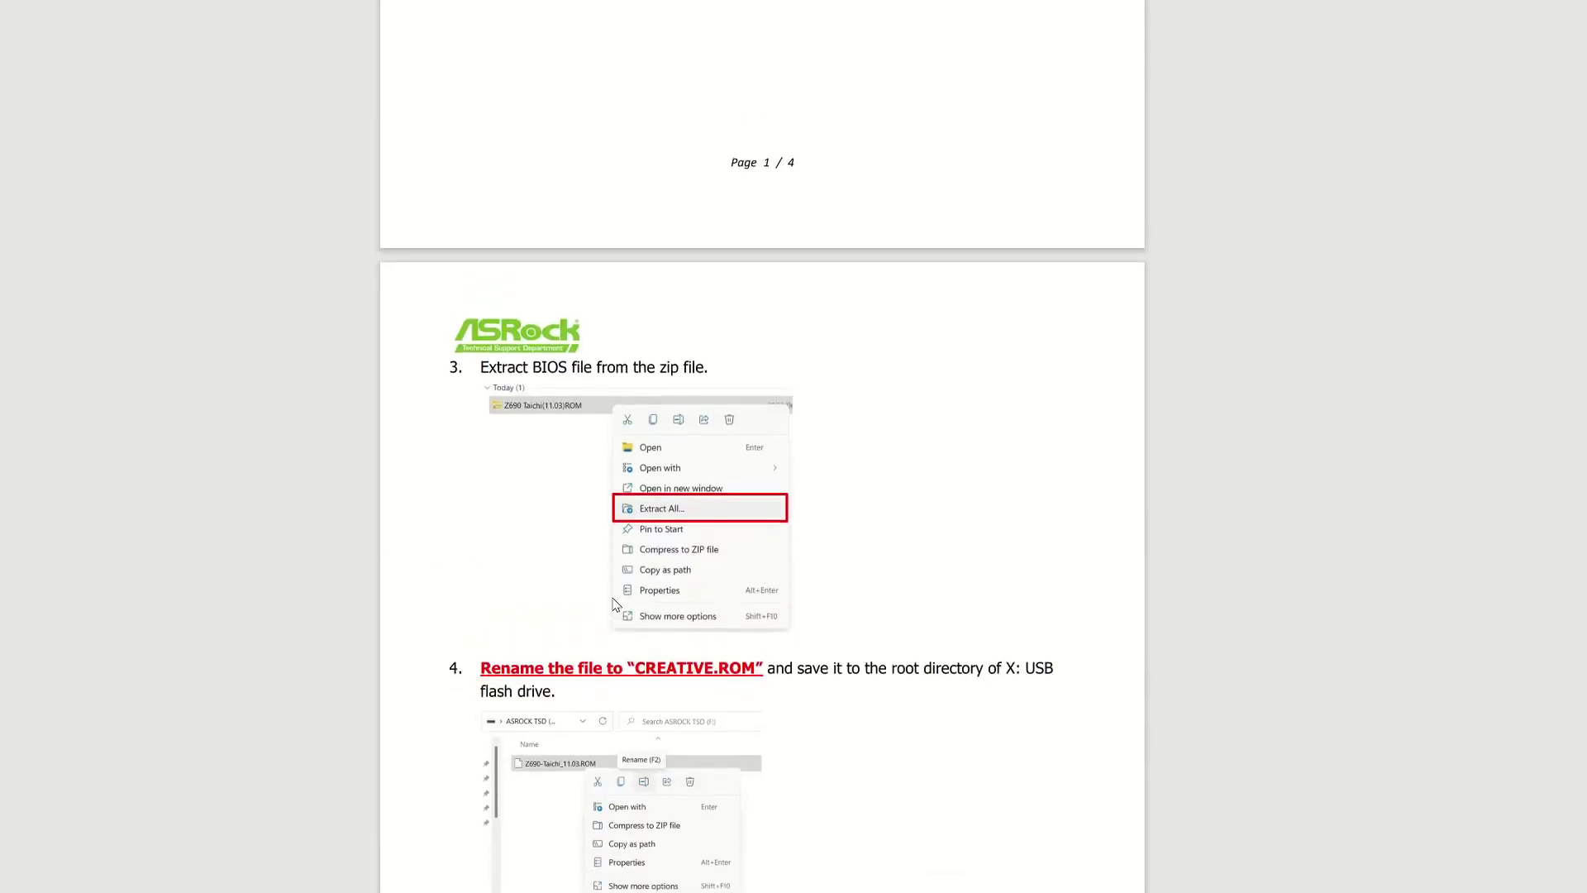
# - Scroll through the guide's steps 5–7, then back up to its opening page
pyautogui.scroll(-10, 616, 606)
pyautogui.scroll(-4, 616, 606)
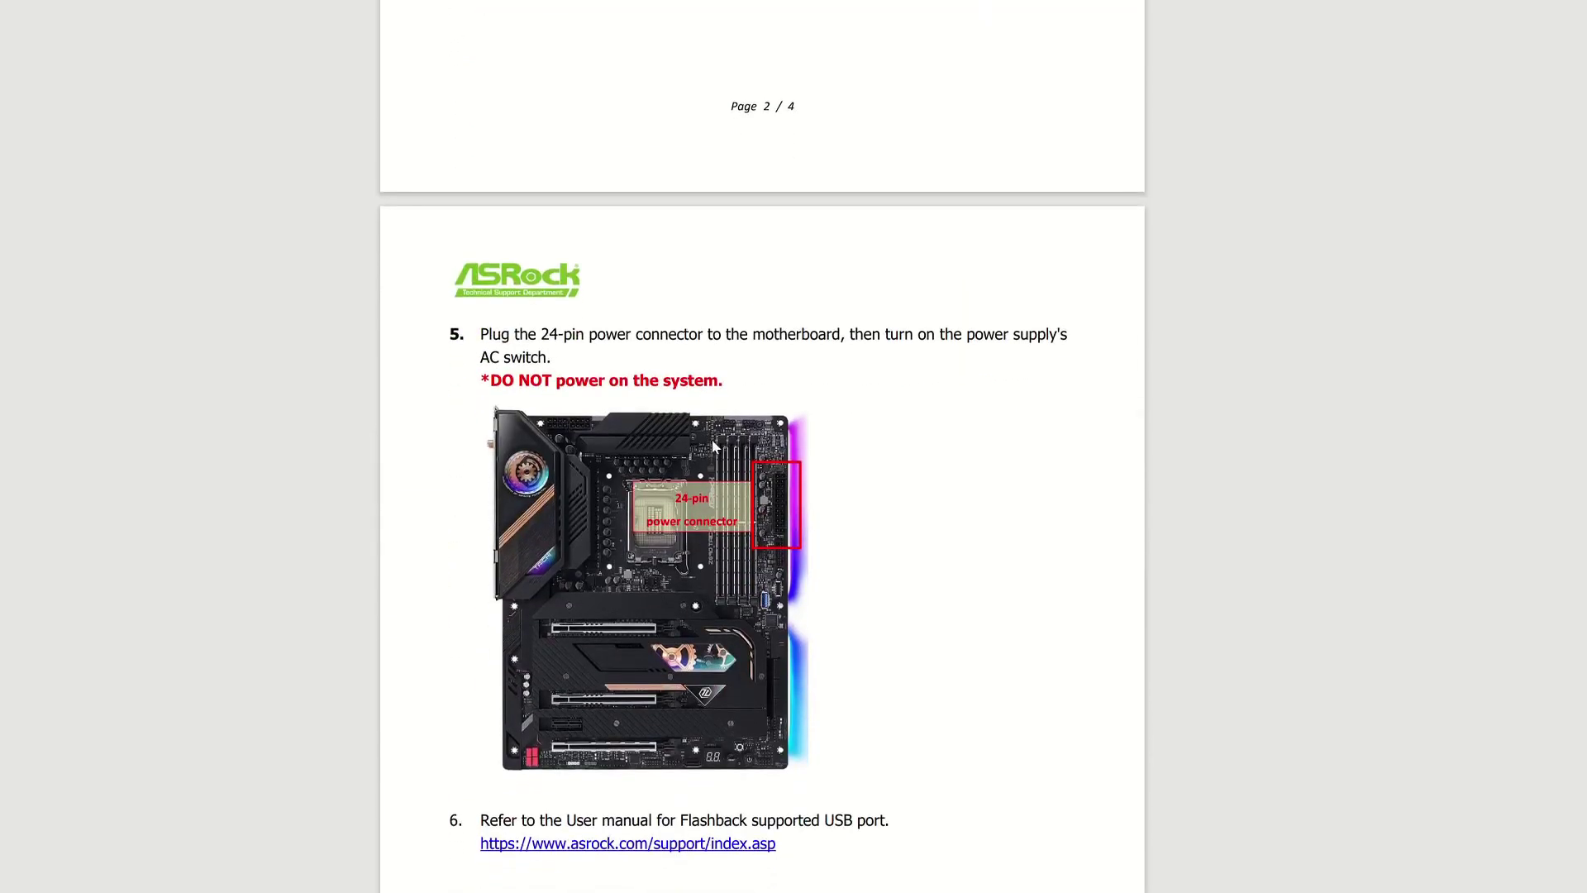
pyautogui.scroll(-5, 778, 577)
pyautogui.scroll(4, 837, 323)
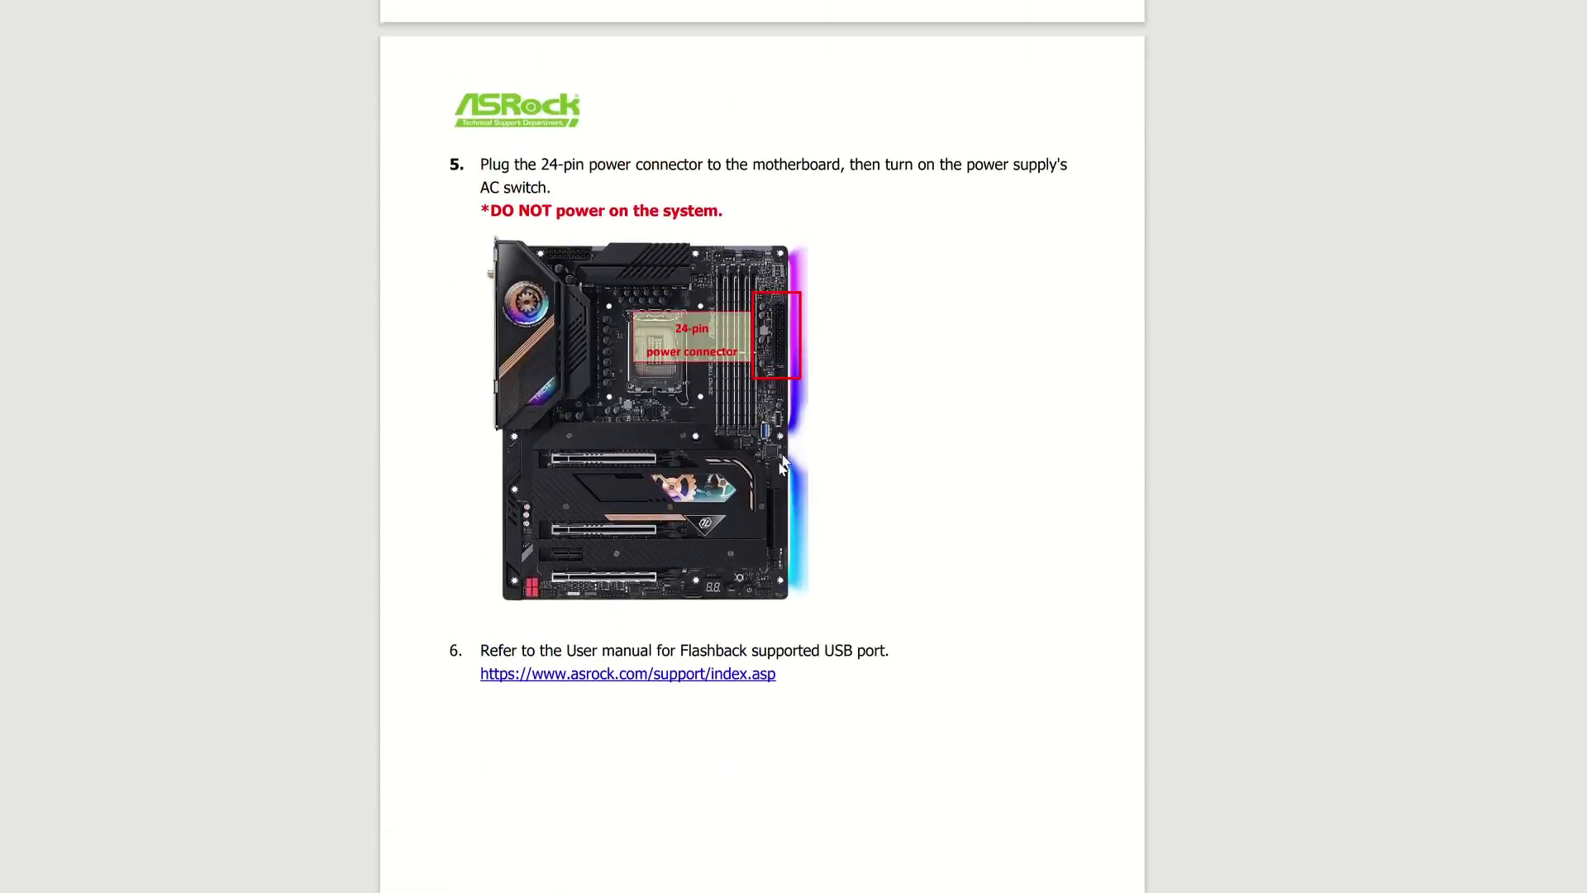
pyautogui.scroll(-12, 756, 436)
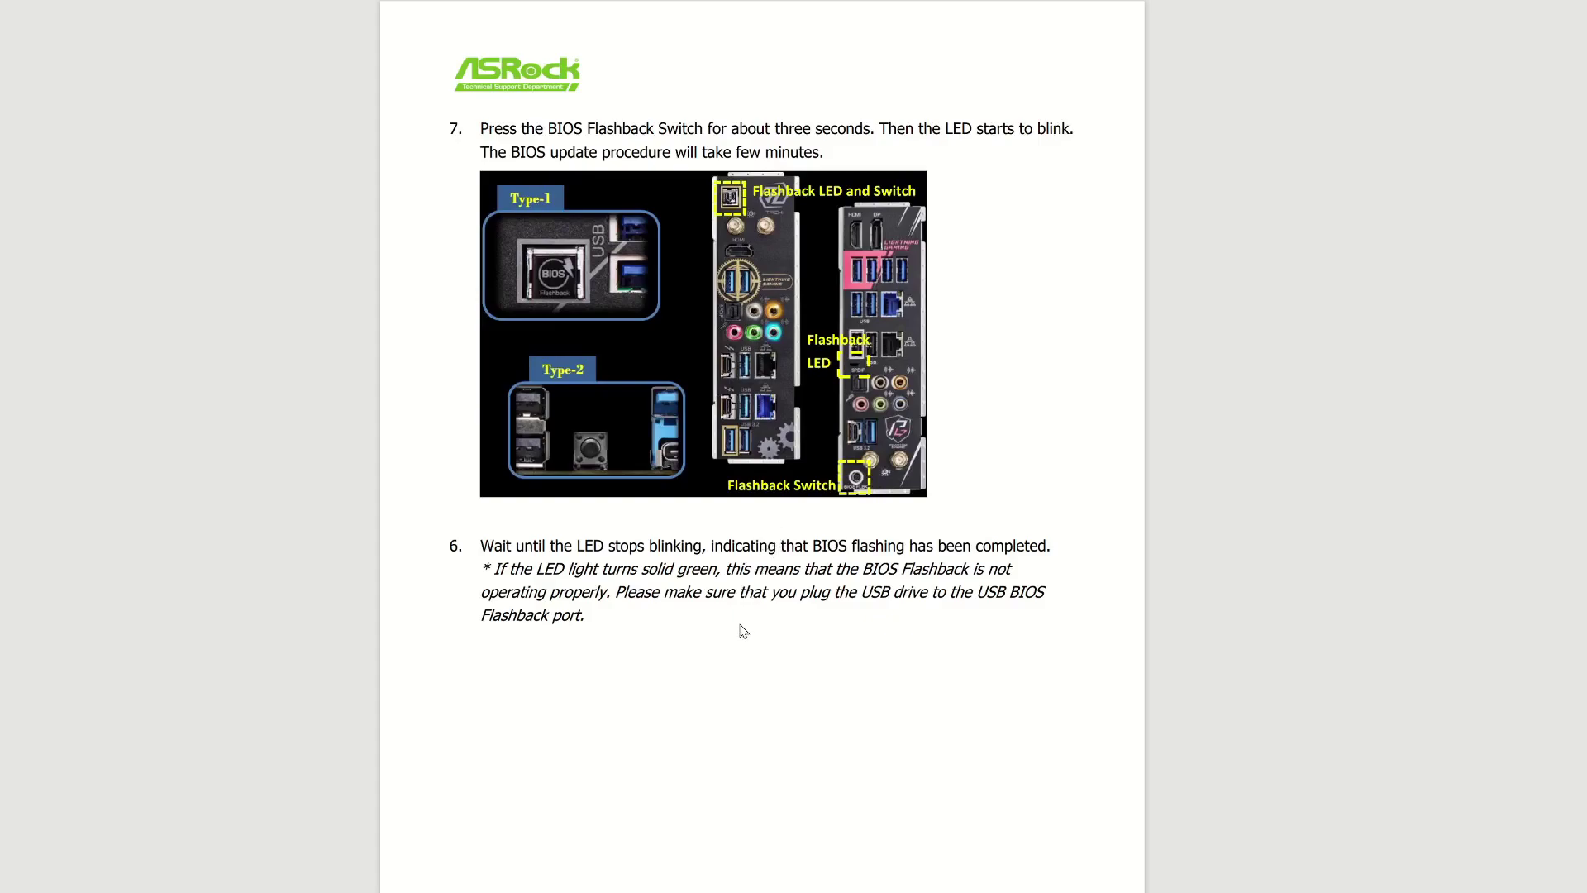
pyautogui.scroll(-1, 636, 642)
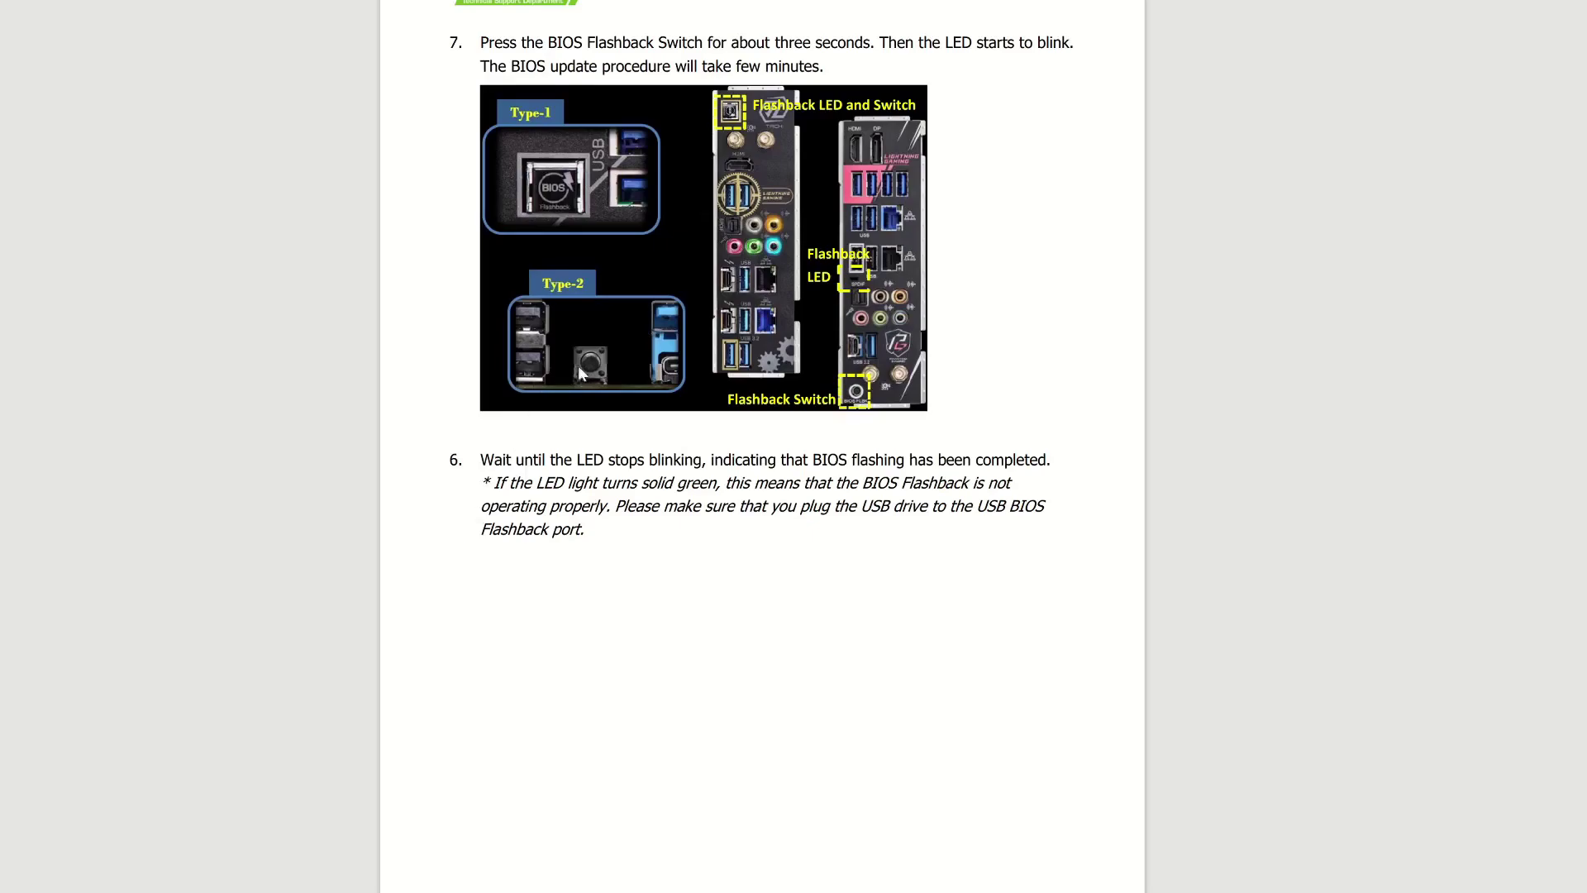
pyautogui.scroll(20, 486, 495)
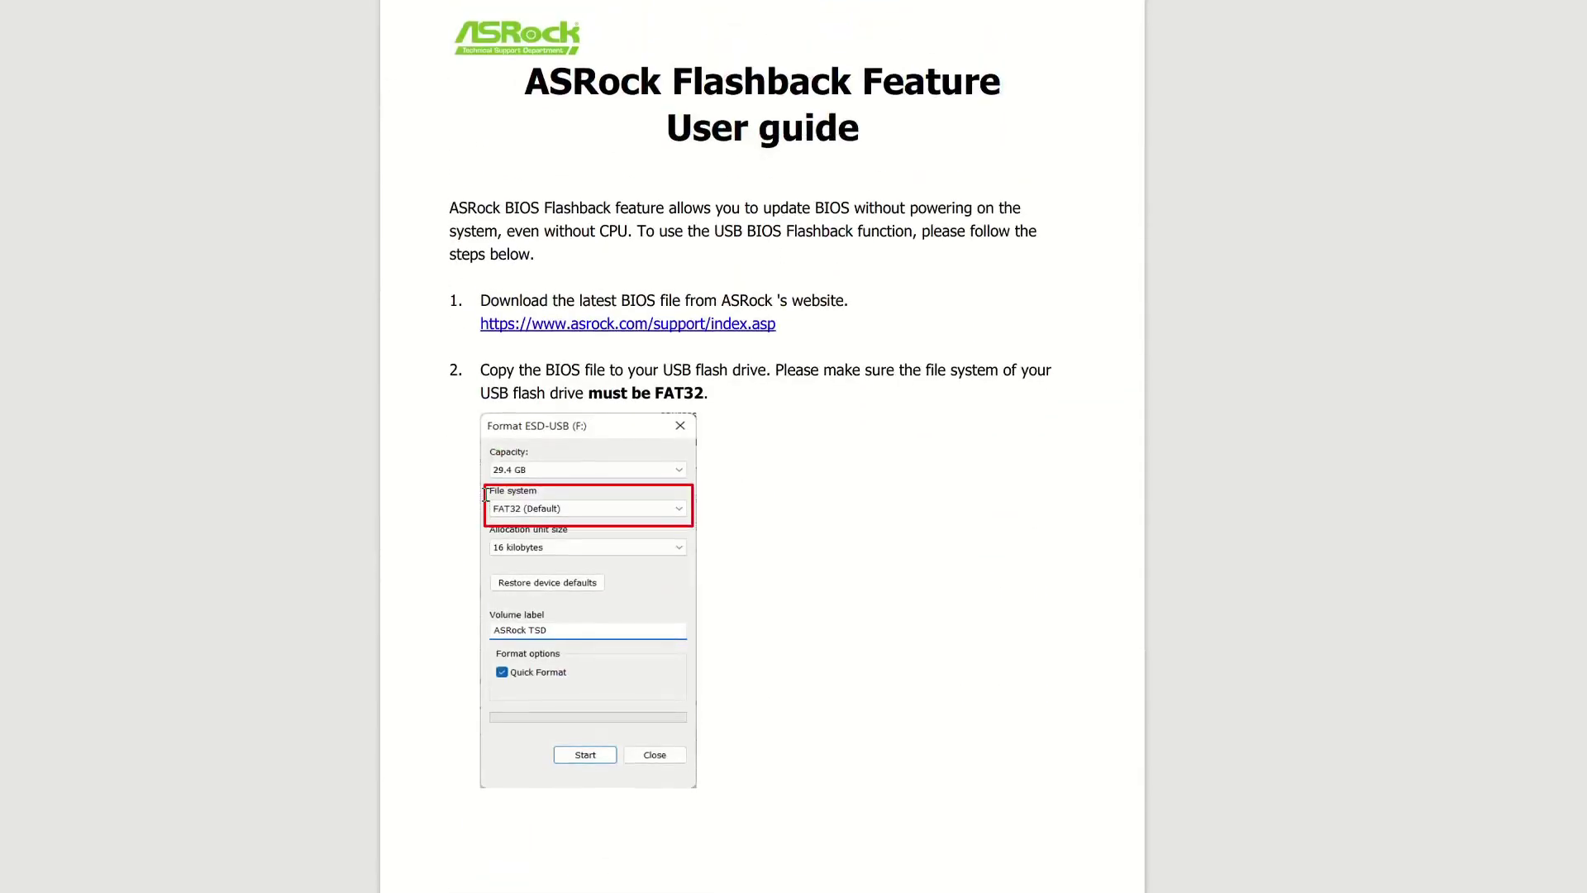